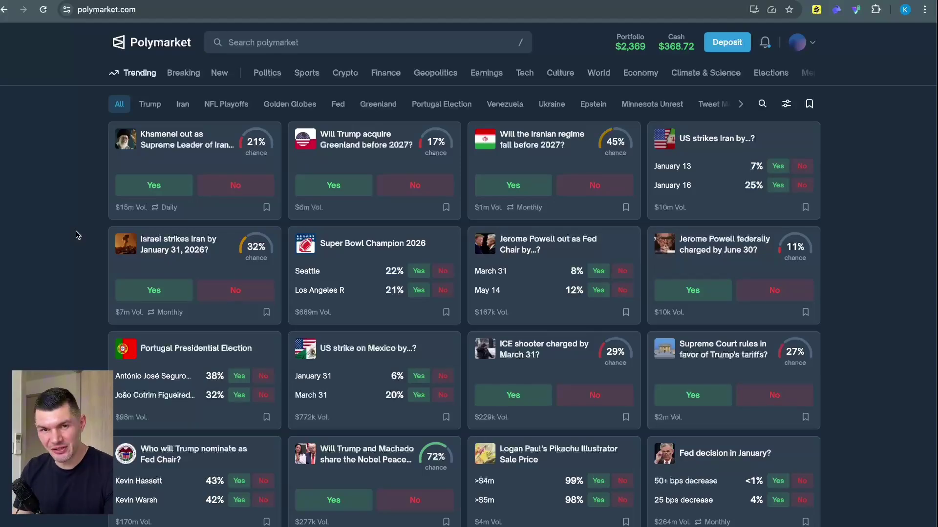
Step: Open the Khamenei market's event page from Polymarket's trending list
click(185, 154)
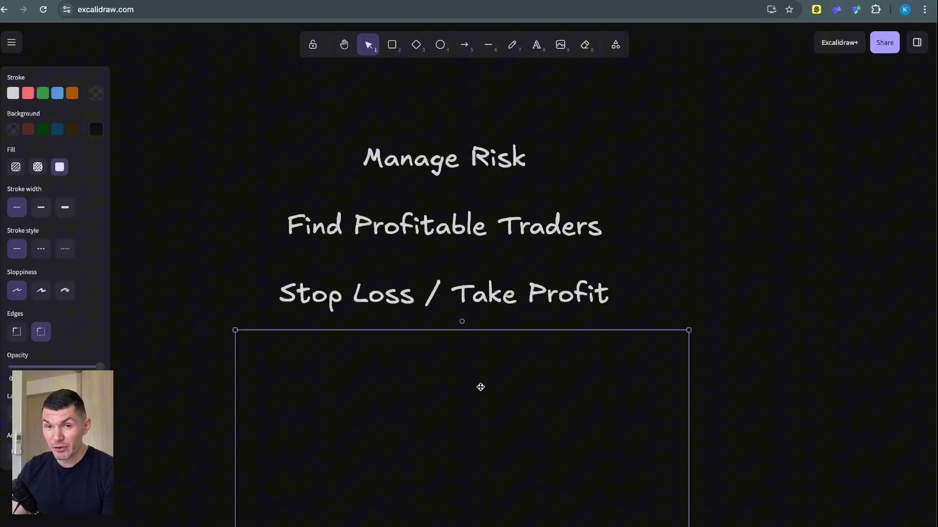
Step: Drag the blank rectangle down to reveal the Stop Loss / Take Profit and Automatic Strategies lines
drag(481, 387, 472, 361)
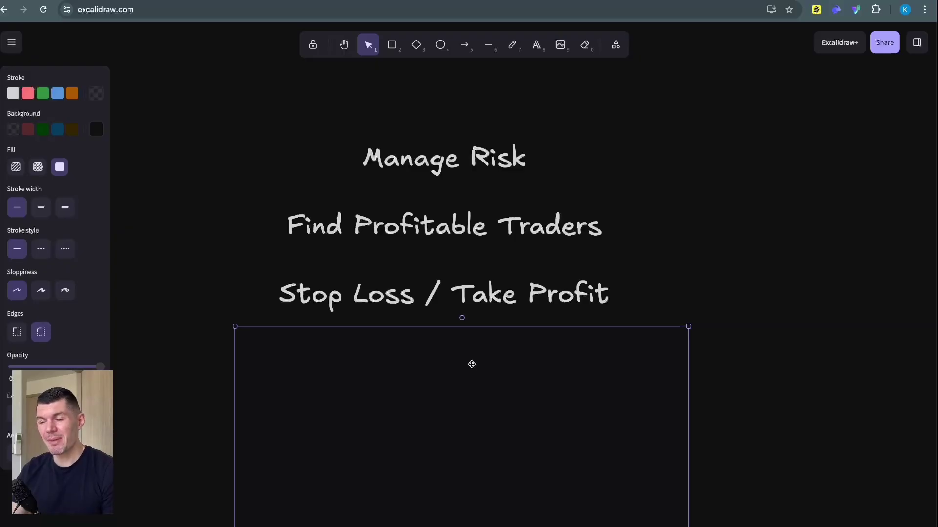
drag(473, 360, 461, 426)
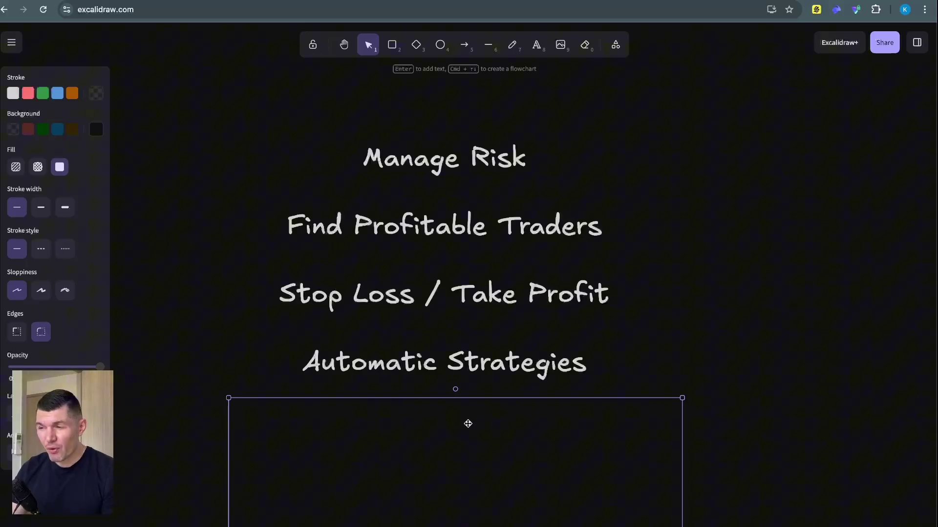
drag(462, 411, 457, 482)
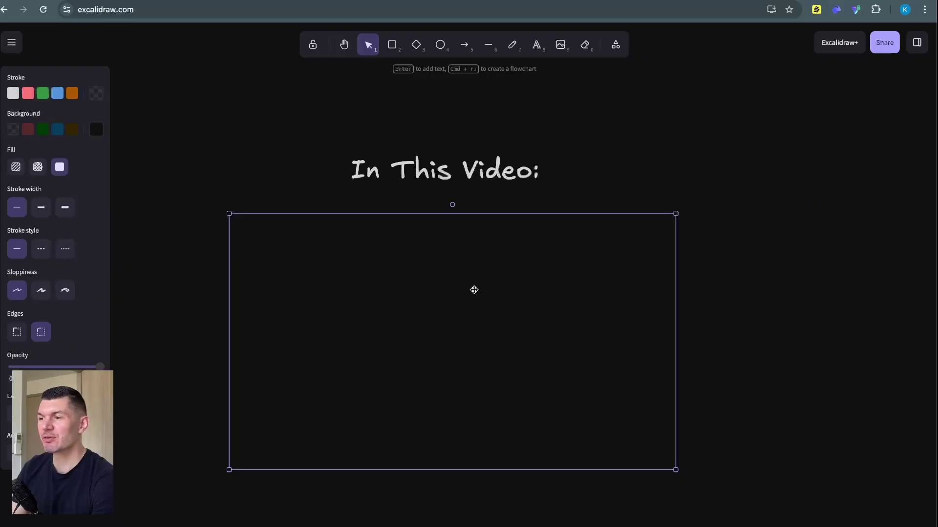
Step: Drag the covering rectangle down to expose the lines from Bot Setup to Find Profitable Traders
mouse_move(473, 290)
mouse_down()
mouse_move(471, 364)
mouse_move(451, 405)
mouse_move(460, 450)
mouse_up()
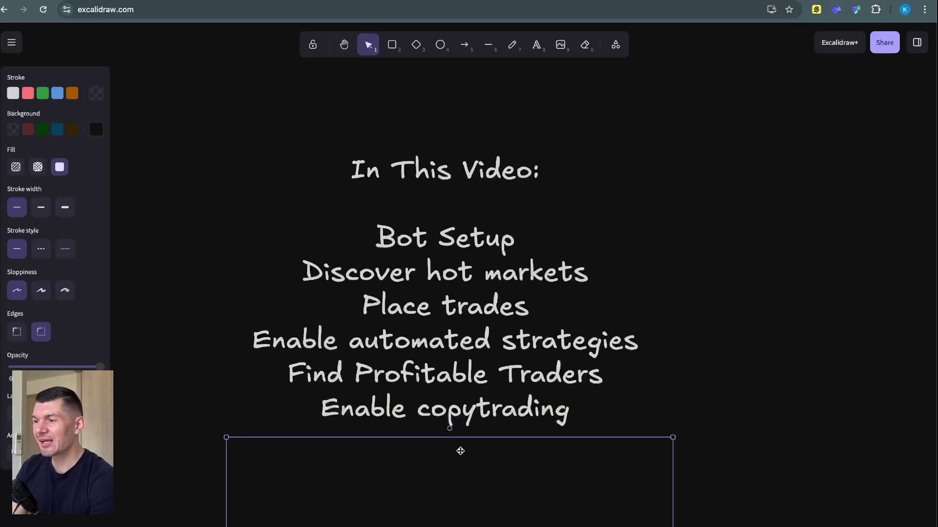
Step: Deselect the rectangle so the full six-topic agenda stays visible
click(774, 352)
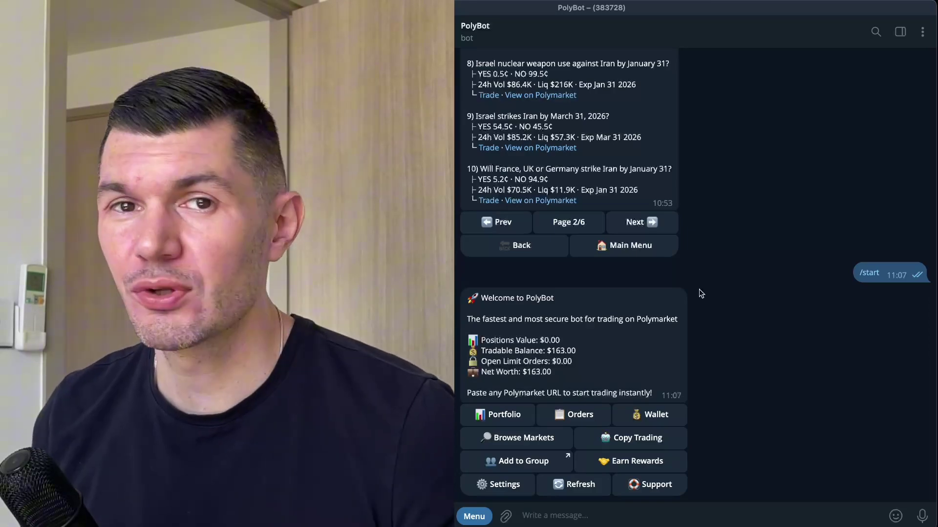
Step: Start PolyBot with /start and bring up the Wallet's Polygon deposit details
click(654, 414)
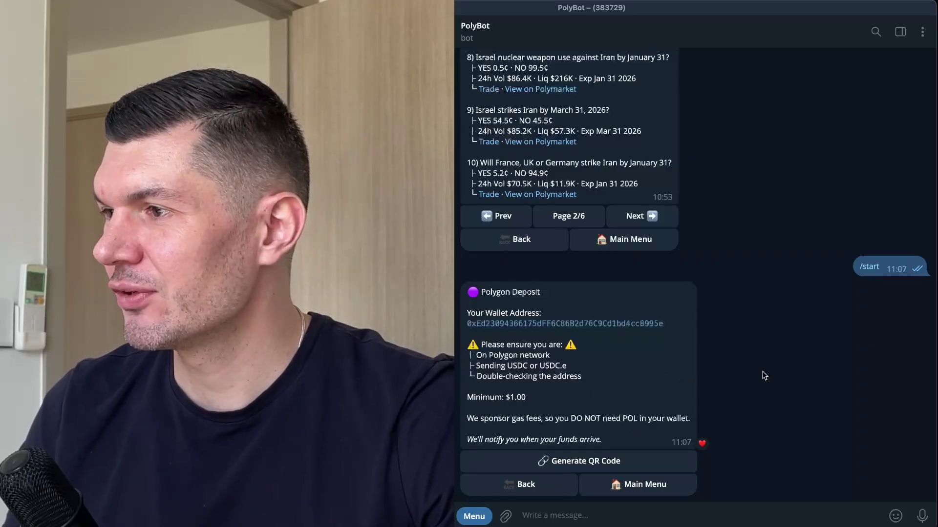
text(/start)
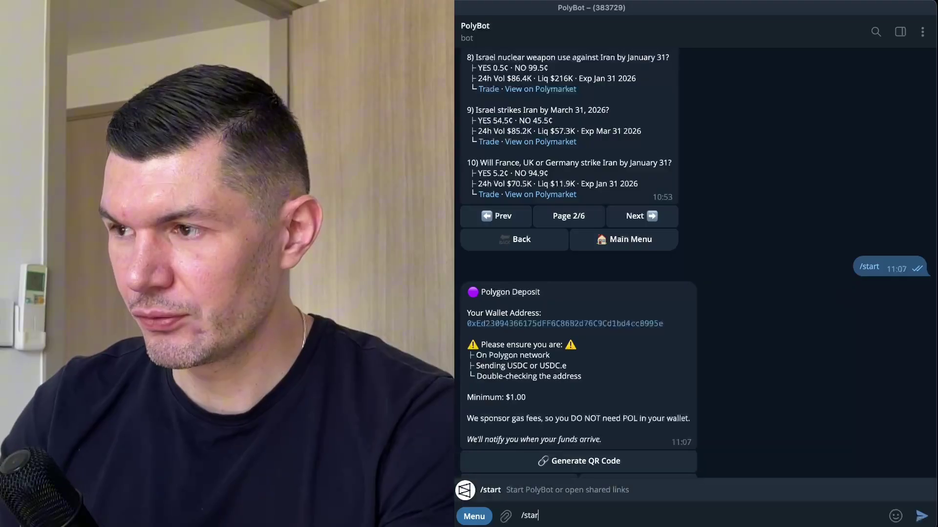
key(Return)
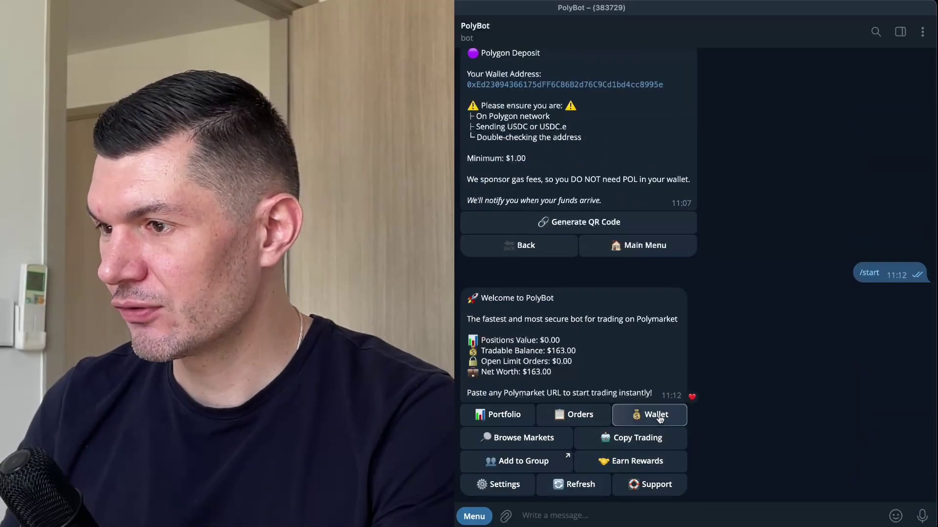
click(650, 419)
click(559, 463)
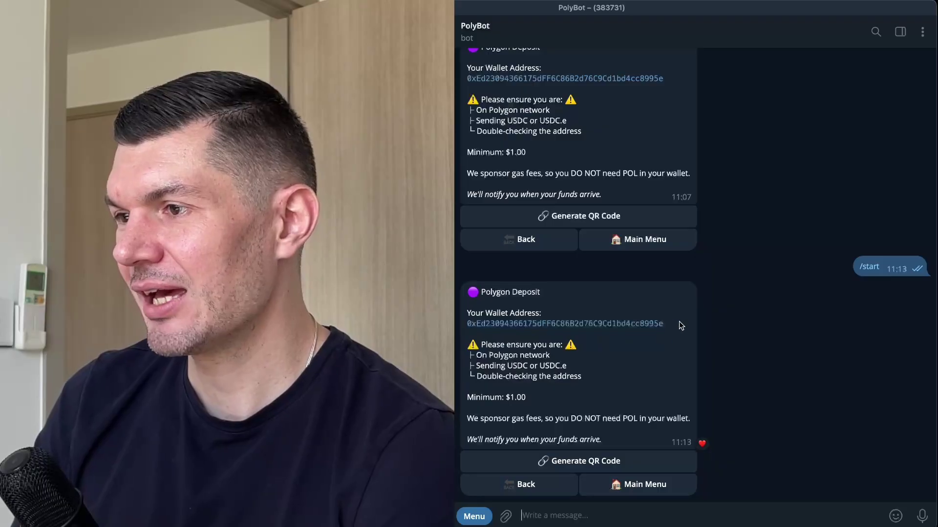
Step: Copy the Polygon deposit wallet address and react to the deposit message with a heart
click(521, 325)
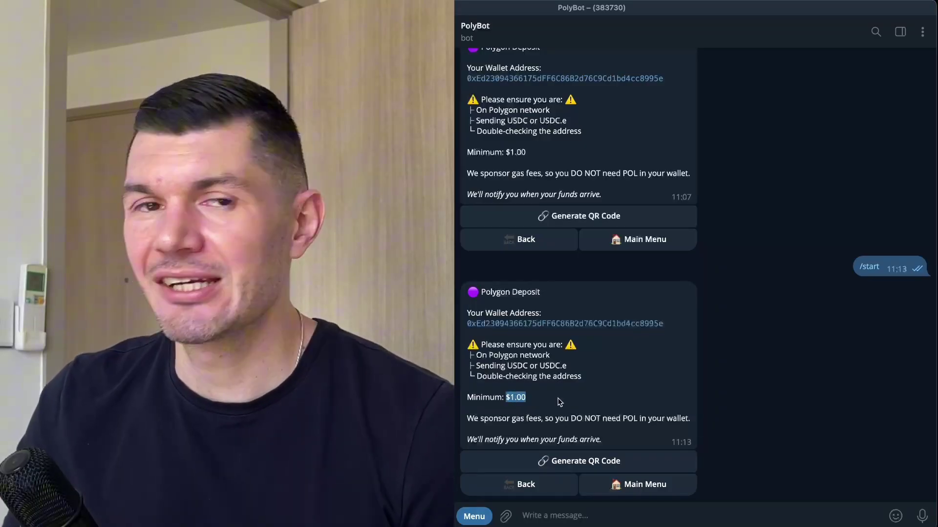
click(558, 401)
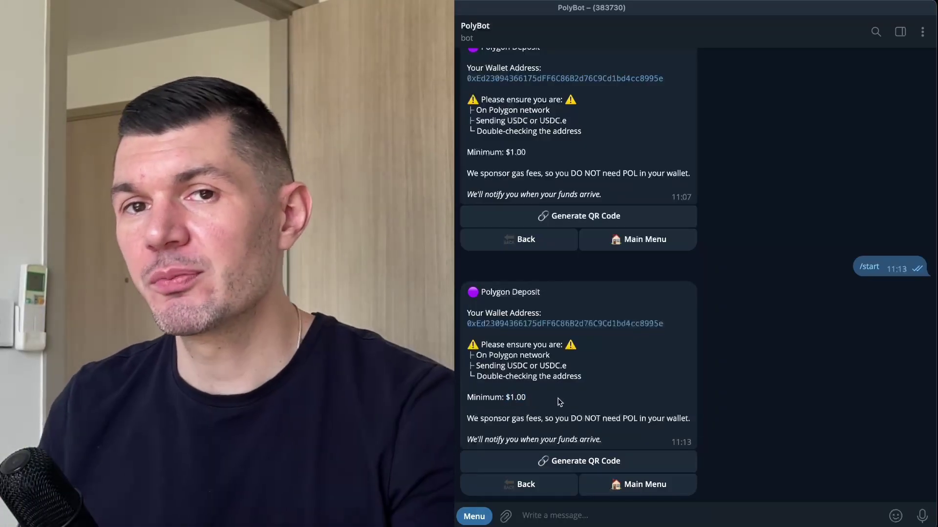
double_click(558, 402)
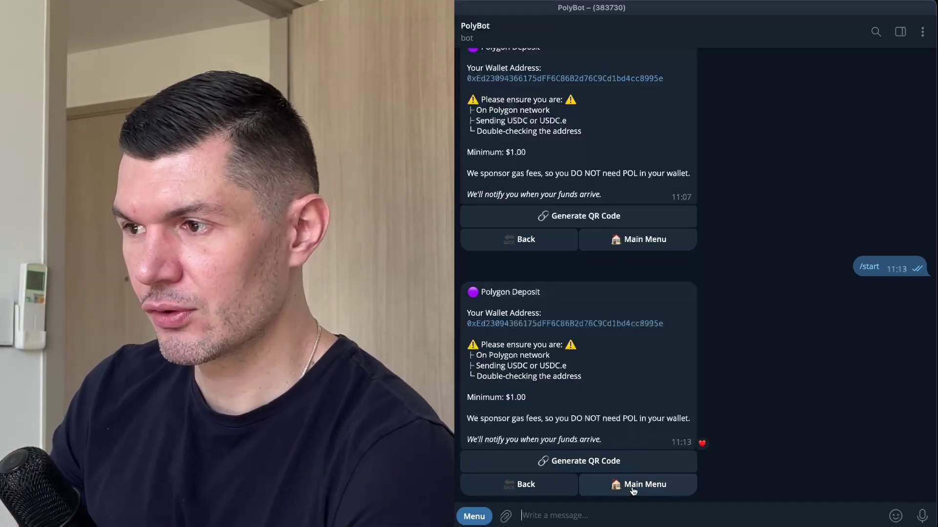
Step: Go from PolyBot's Main Menu to Settings, checking and dismissing the Export Private Key warning
click(633, 489)
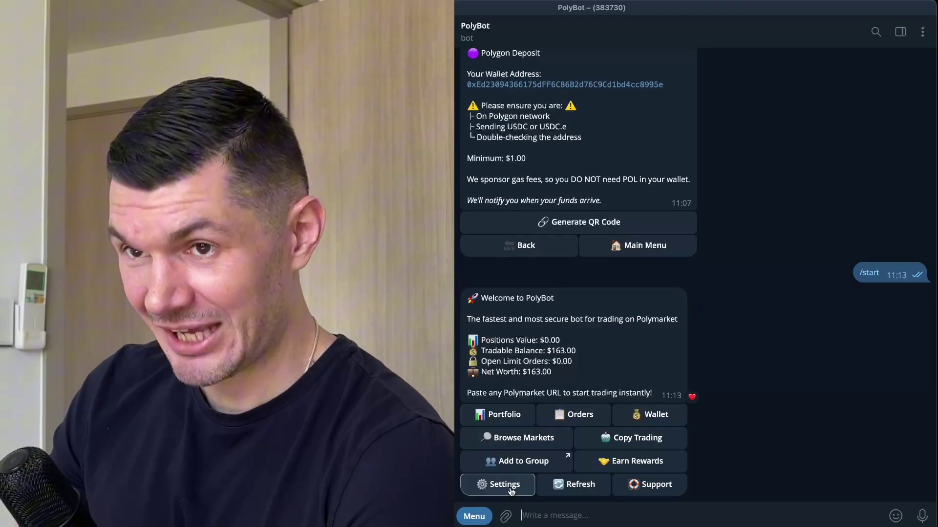
click(504, 485)
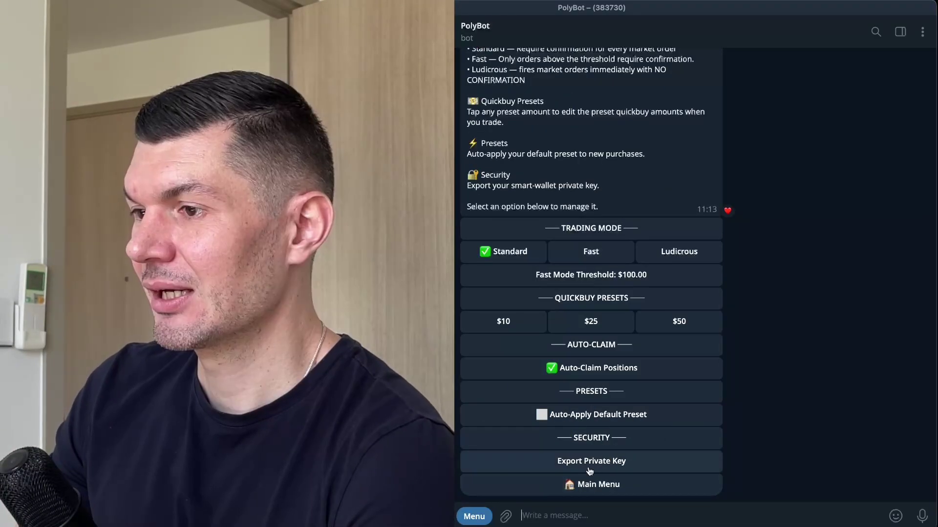
click(614, 463)
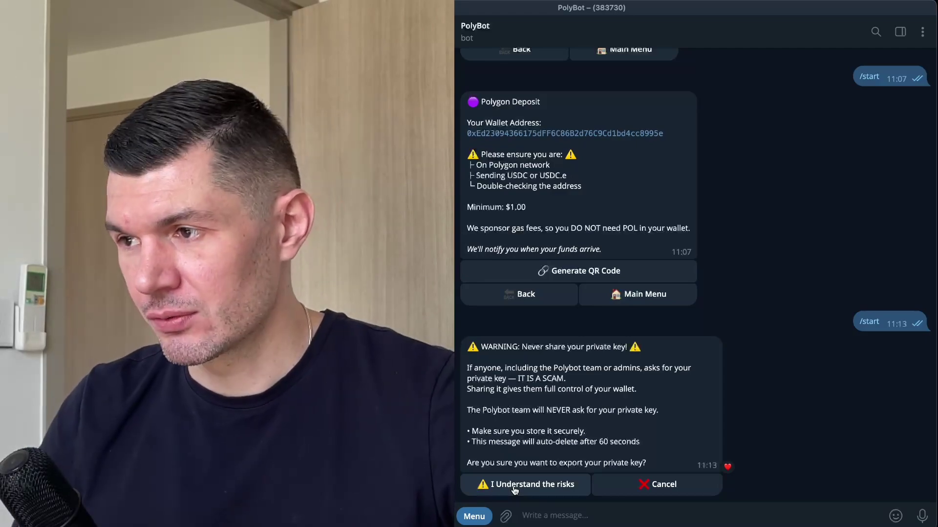
click(515, 490)
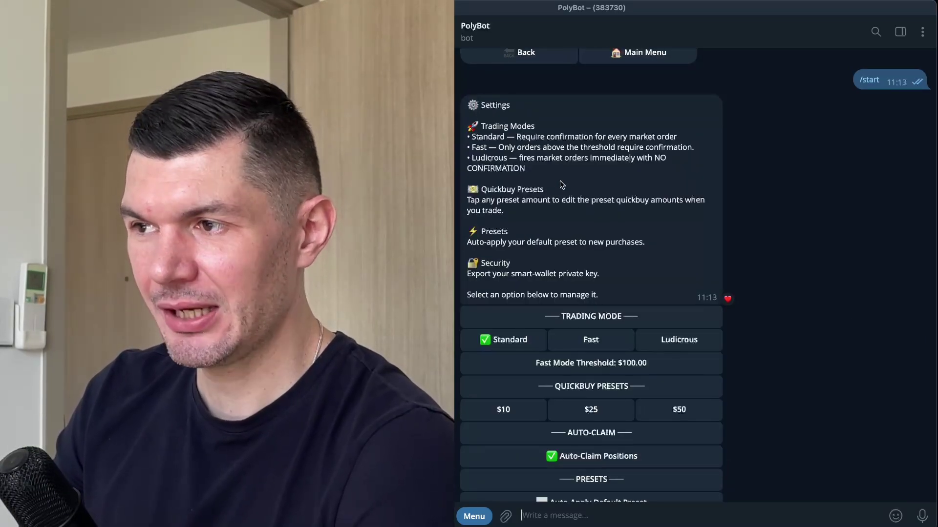
scroll(560, 181, down, 2)
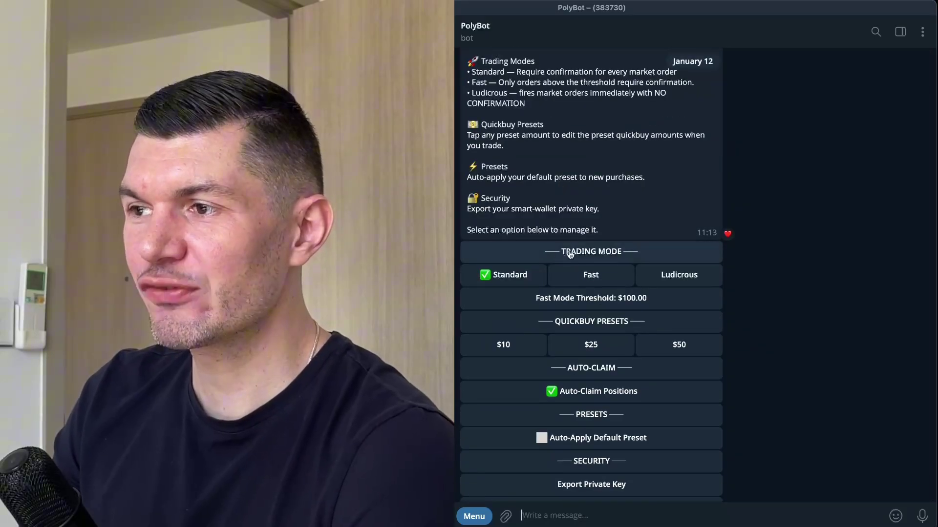
scroll(594, 260, down, 1)
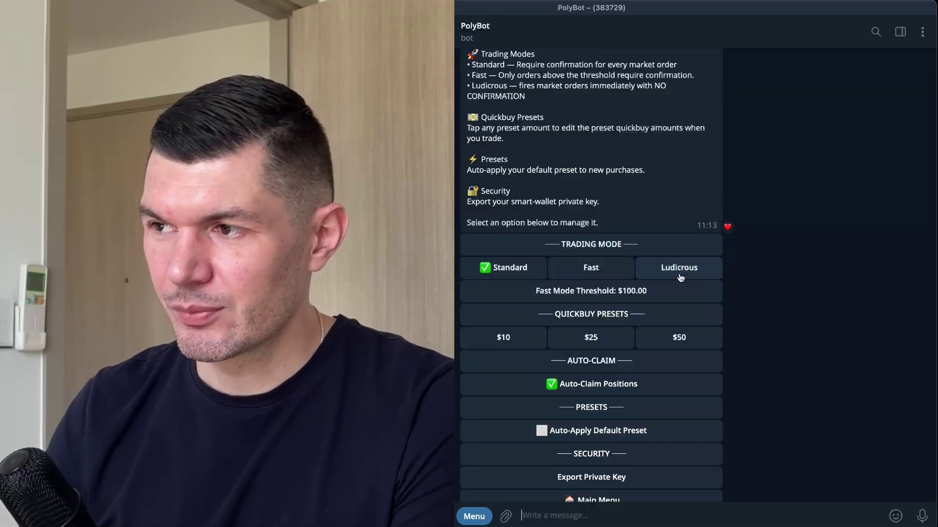
Step: Set PolyBot's Trading Mode to Fast in the Settings menu
click(598, 276)
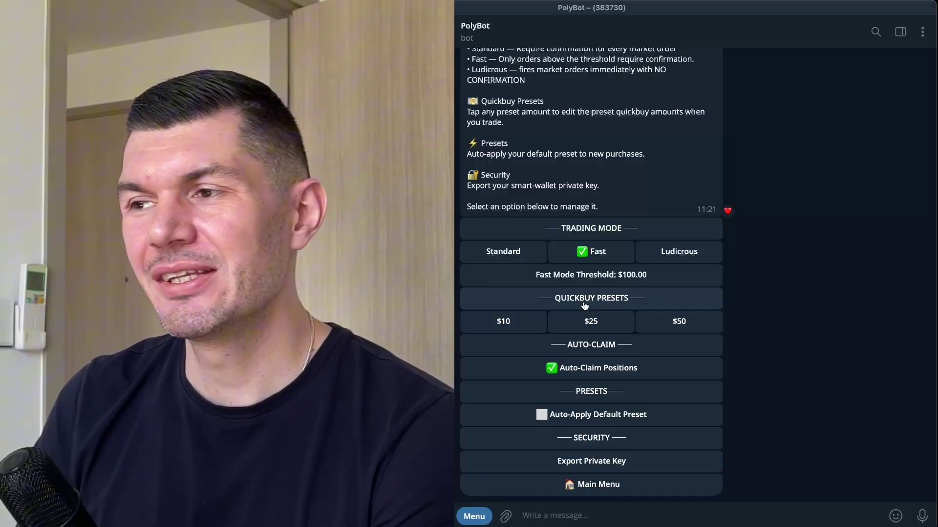
Step: Update the left, center and right quickbuy presets (quick buy now $500.00), then choose Browse Markets
click(519, 327)
text(5)
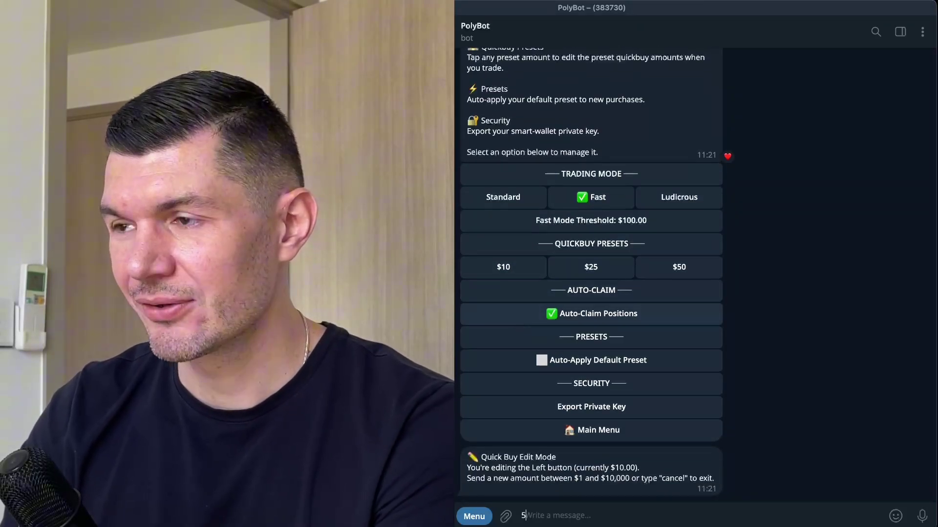
text(0)
key(Return)
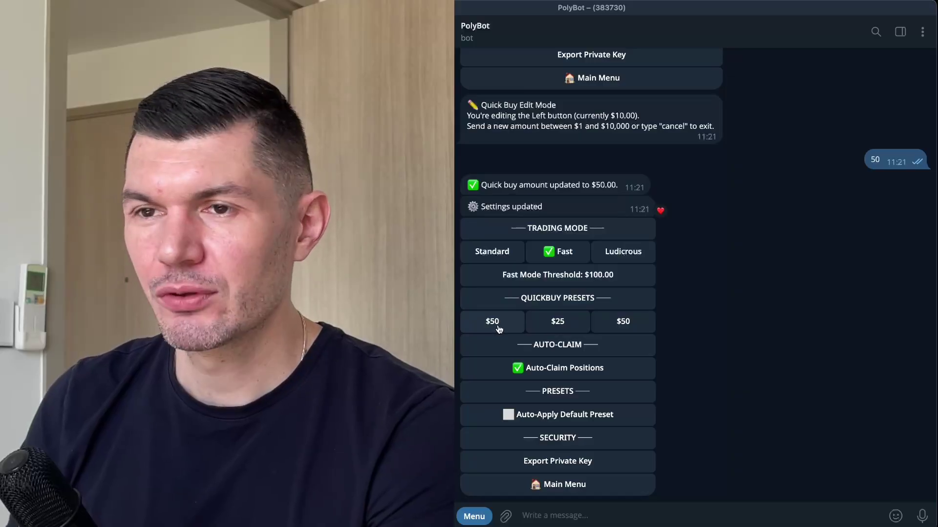
click(557, 320)
text(10)
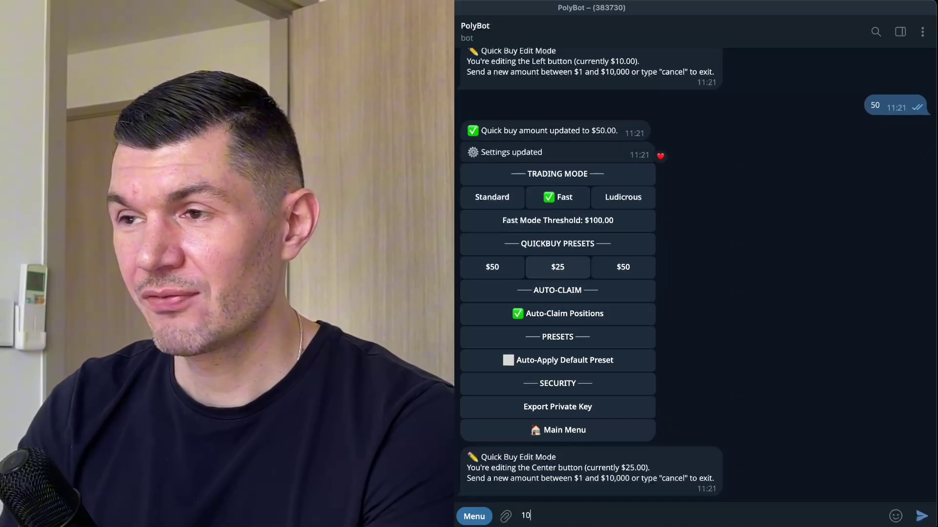
key(Return)
click(623, 322)
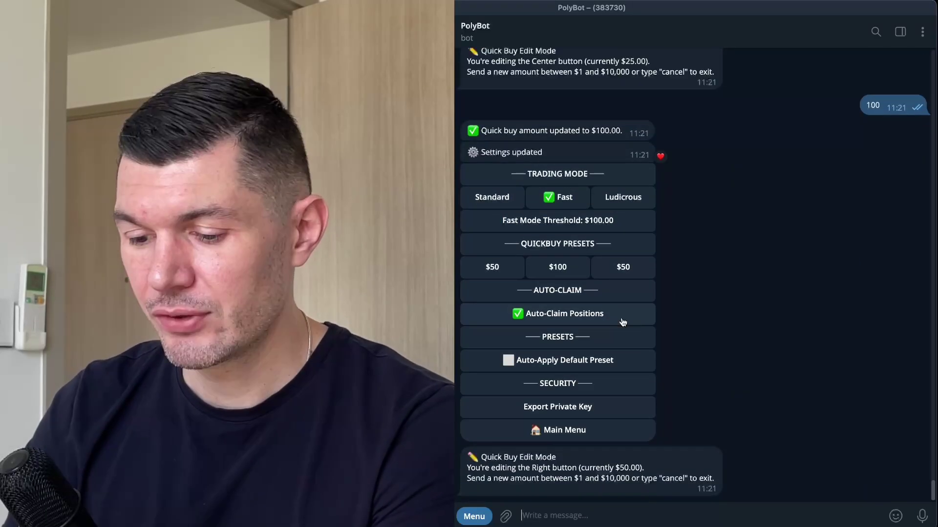
text(500)
key(Return)
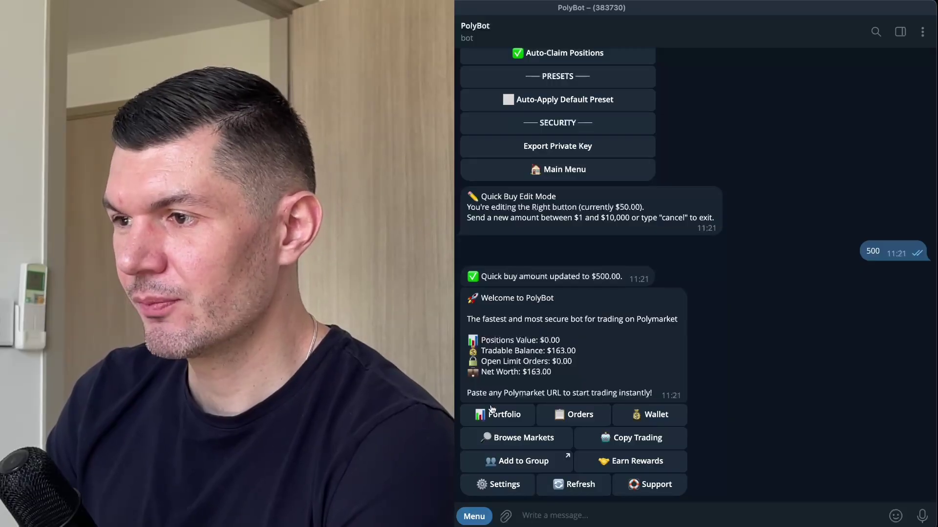
click(521, 440)
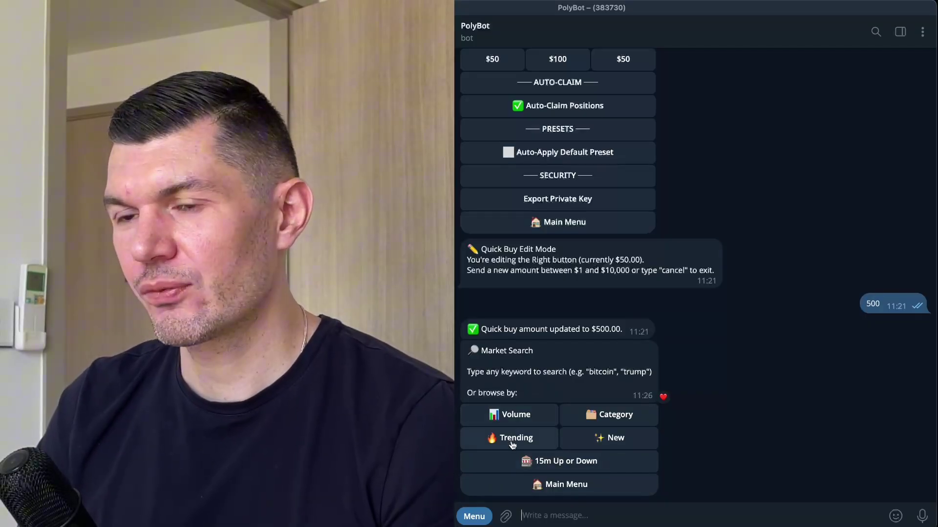
Step: List PolyBot's trending markets and page forward to page 4 of 5
click(512, 441)
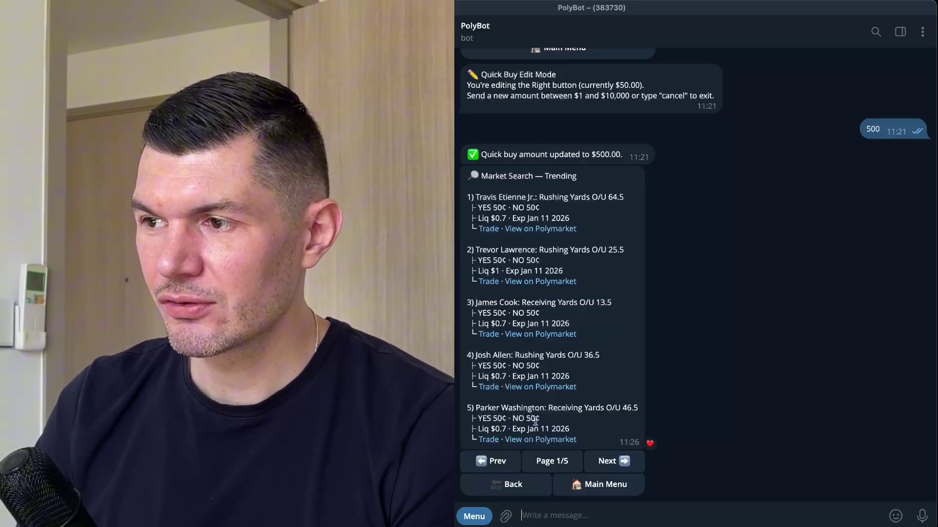
click(599, 464)
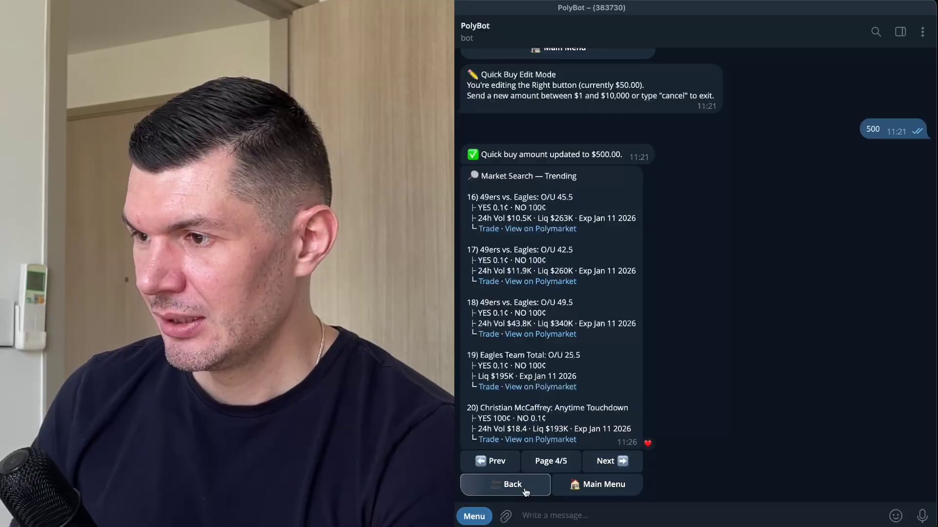
Step: Browse the World category's markets, then go back to the Market Search menu
click(524, 484)
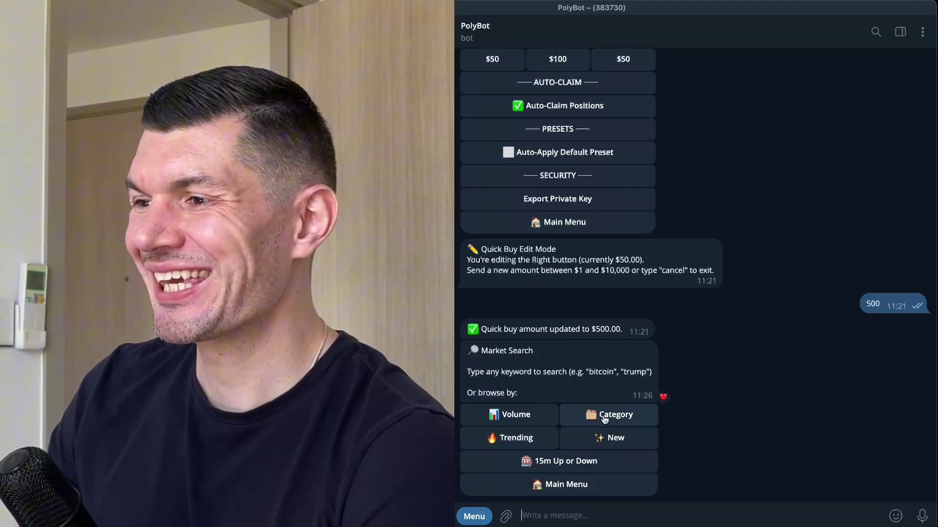
click(605, 416)
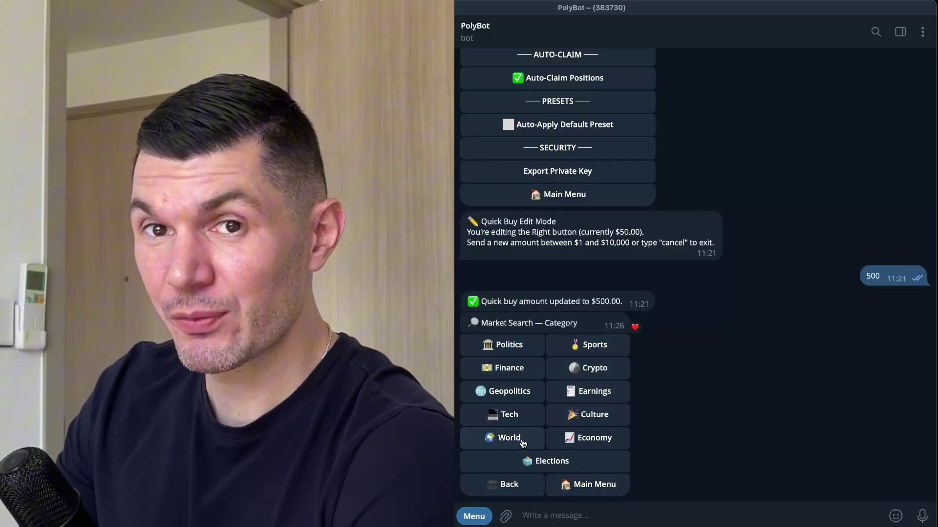
click(522, 443)
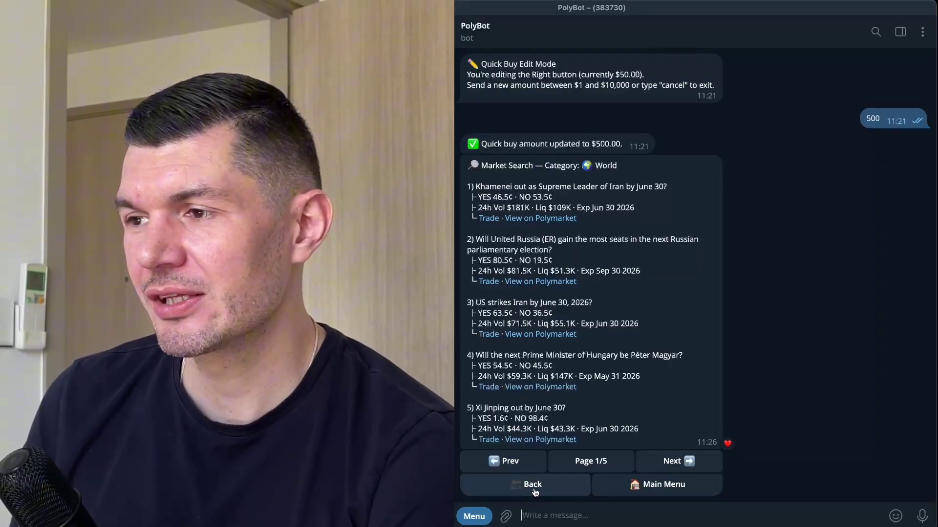
click(534, 491)
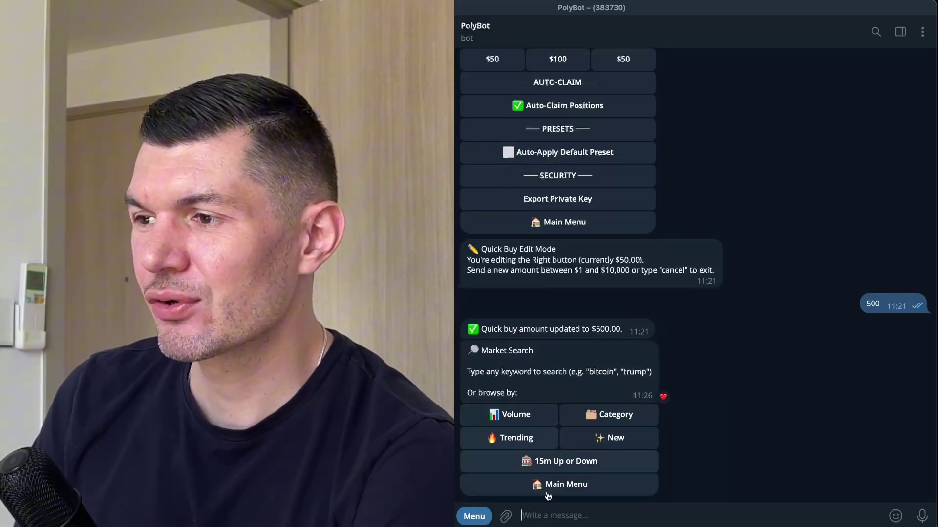
text(iran)
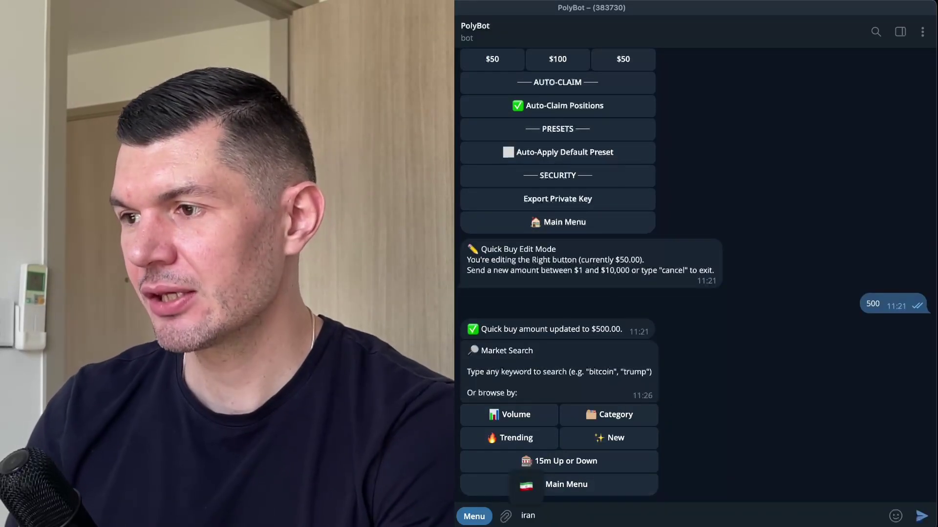
Step: Search PolyBot for 'iran', heart the results, and open the Israel strikes Iran by January 31 market
key(Return)
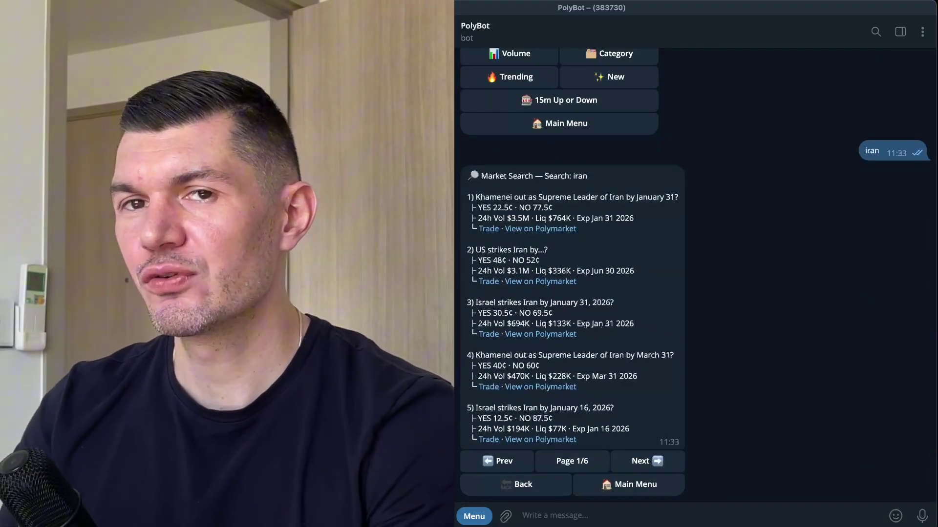
double_click(543, 400)
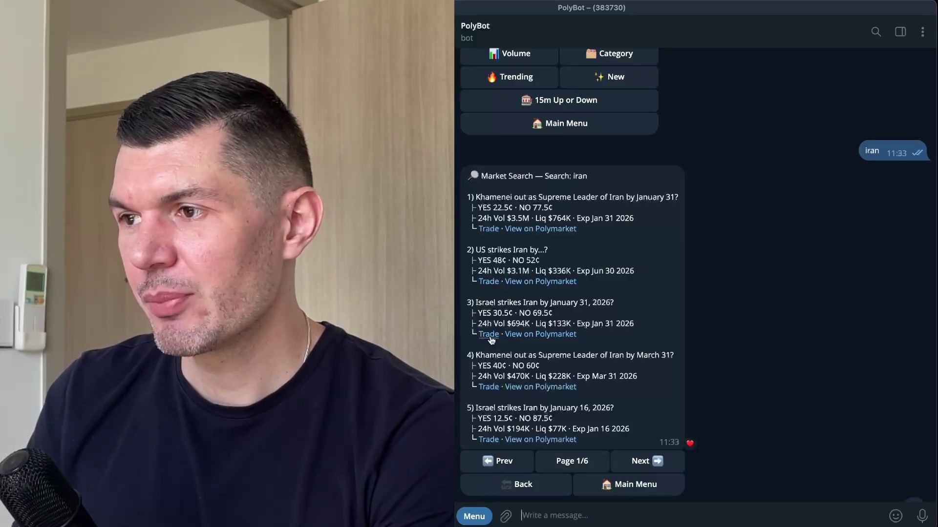
click(488, 334)
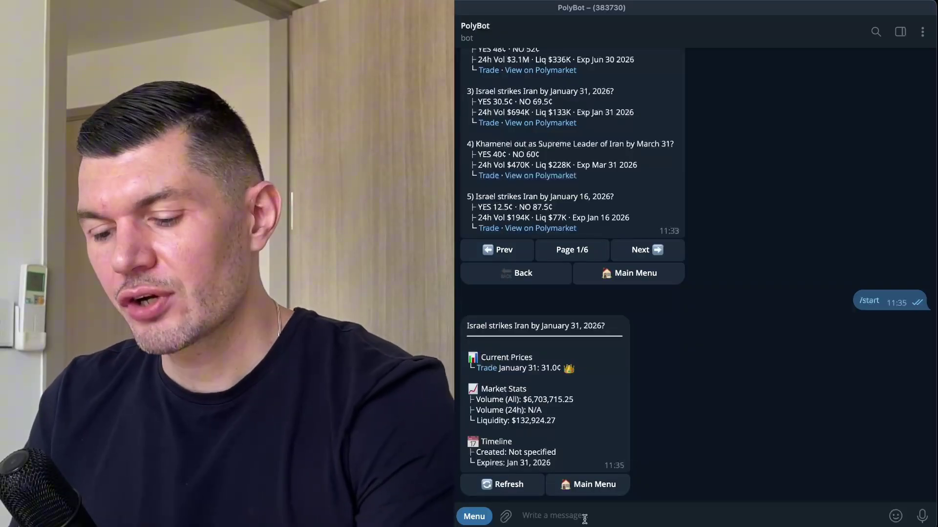
Step: Send the pasted Polymarket event link to PolyBot and heart the Israel strikes Iran card
text(https://polymarket.com/event/khamenei-out-as-supreme-leader-of-iran-by-march-31)
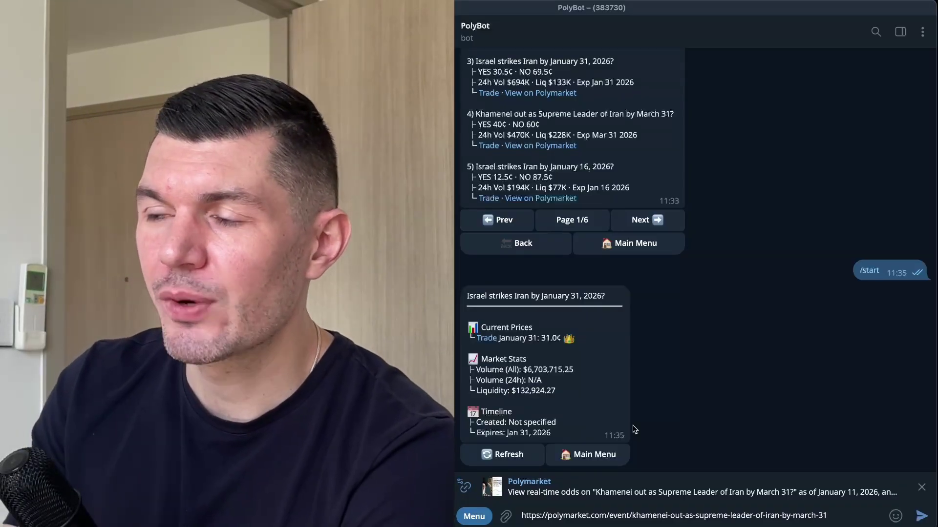
key(Return)
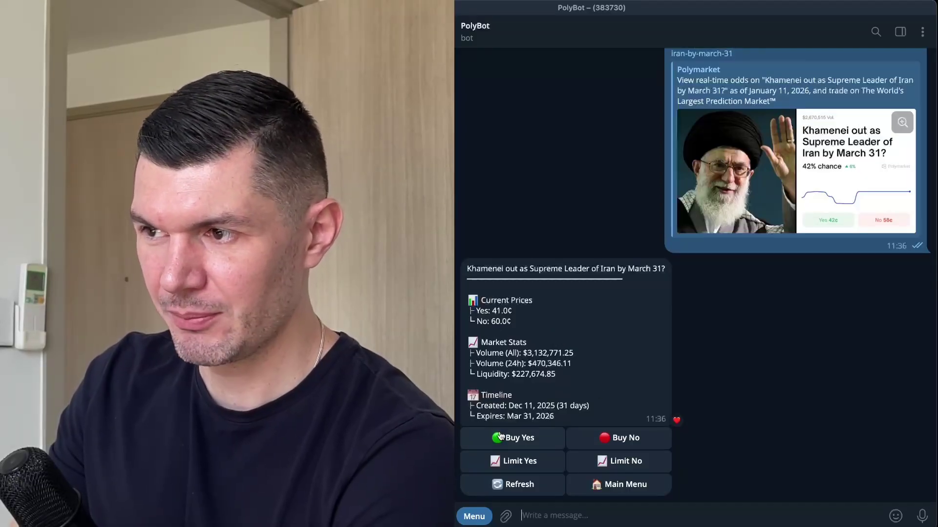
scroll(573, 275, up, 4)
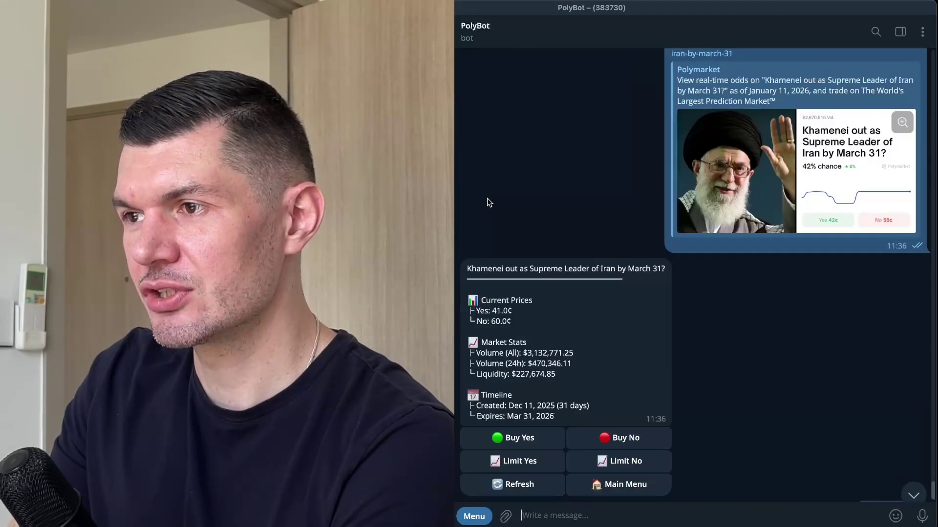
double_click(523, 327)
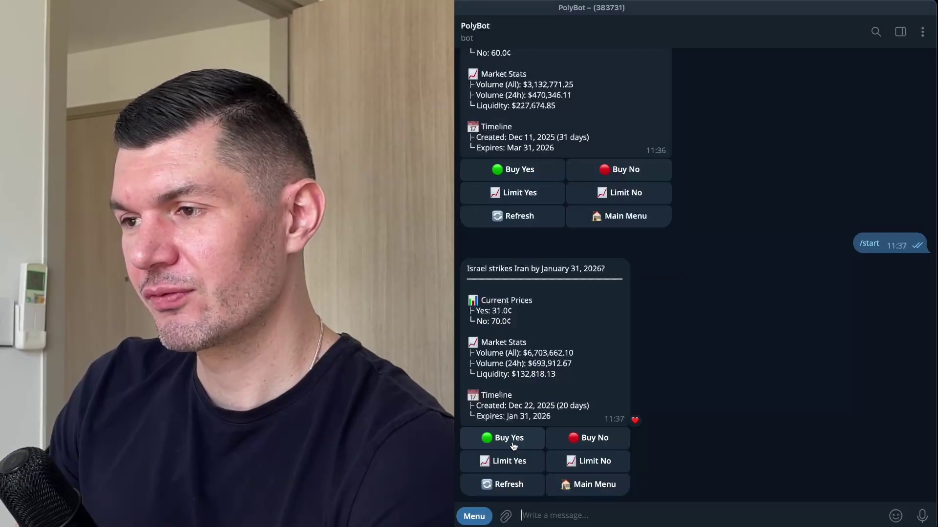
Step: Buy $50 of Yes on Israel strikes Iran, getting 159.68 shares at 31.0¢
click(512, 440)
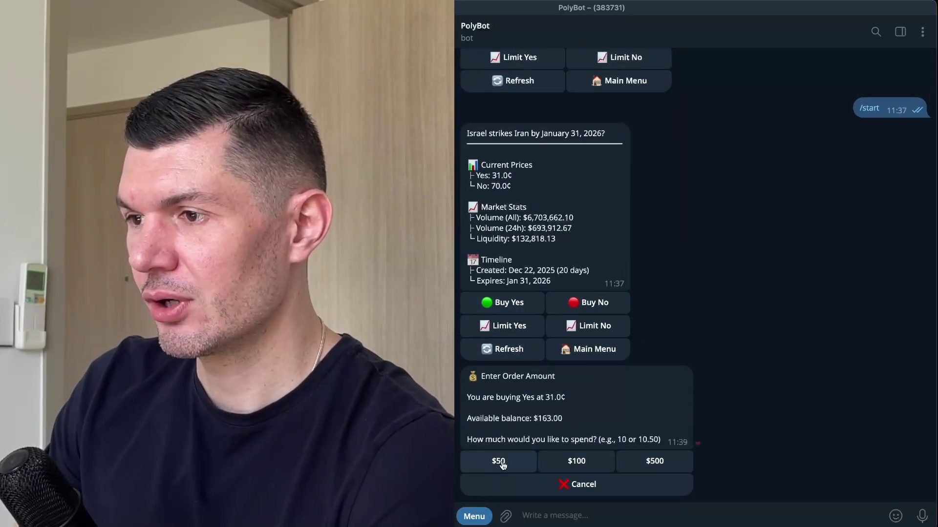
click(502, 463)
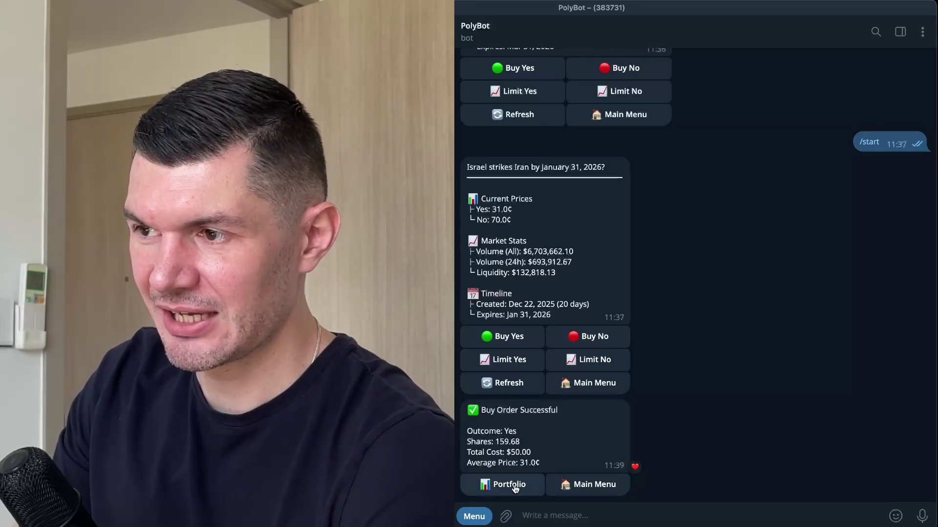
Step: Show All Positions with the $49.50 Israel strikes Iran Yes position and heart it
click(510, 485)
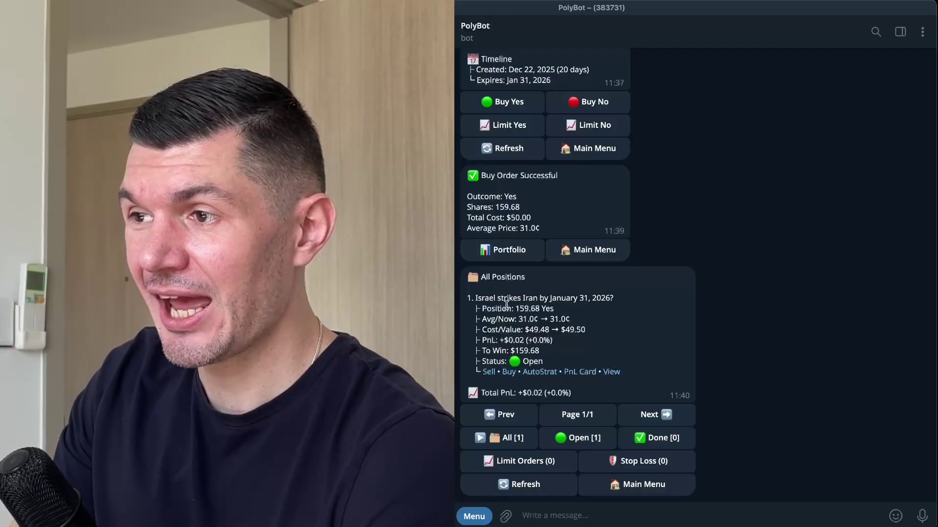
double_click(482, 351)
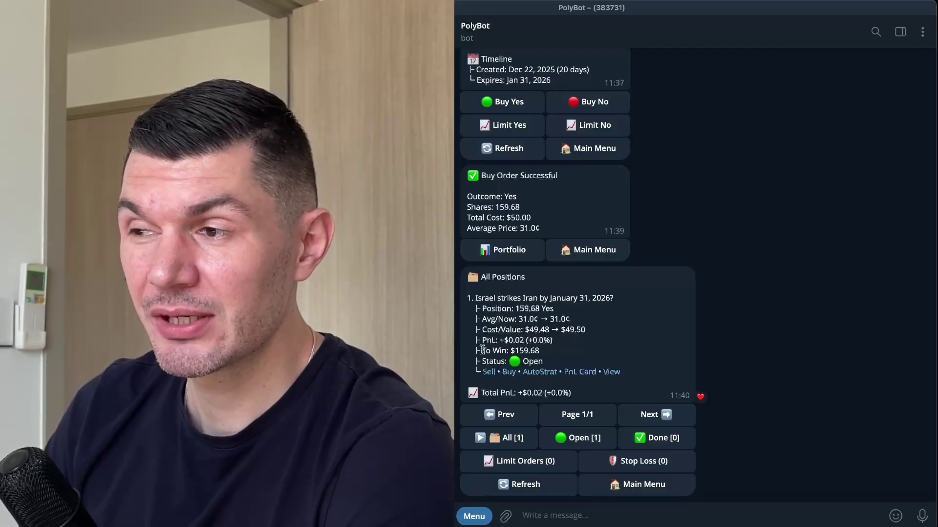
click(546, 356)
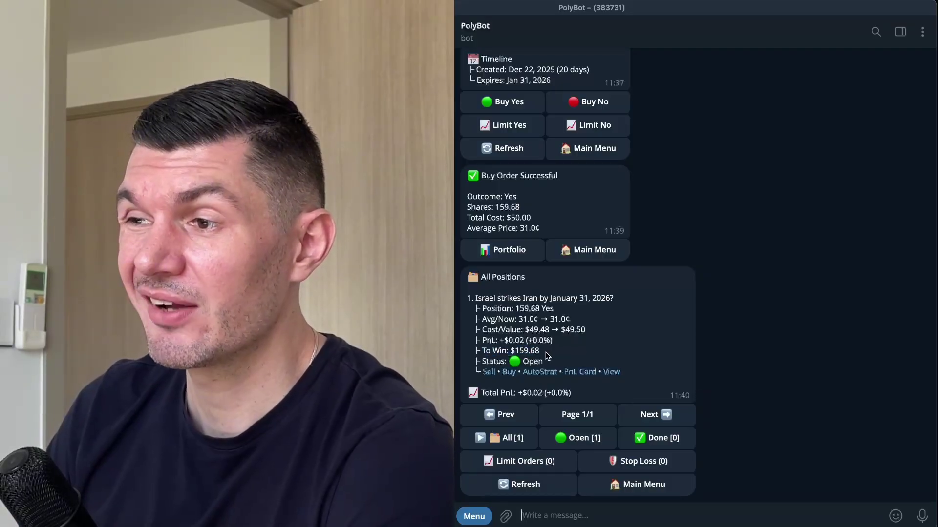
double_click(548, 356)
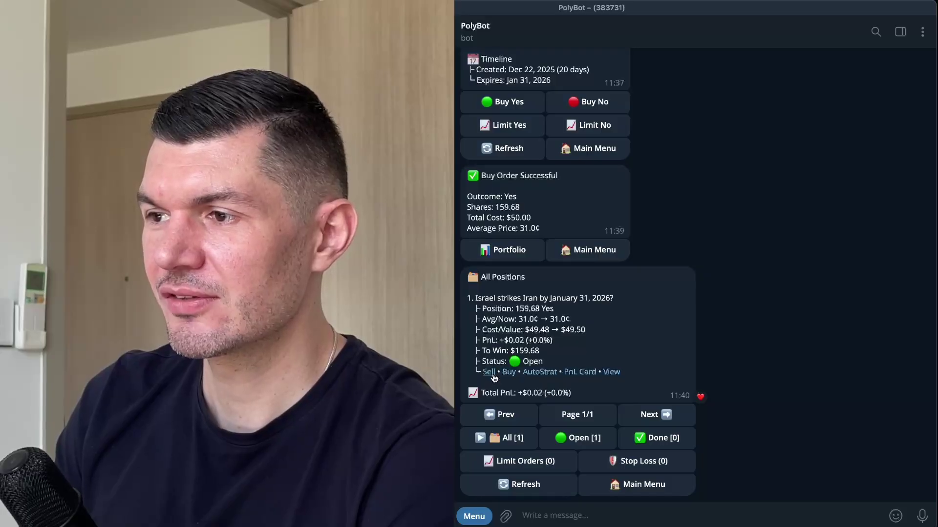
Step: Sell the whole 159.68-share Yes position with a 39¢ limit order
click(488, 372)
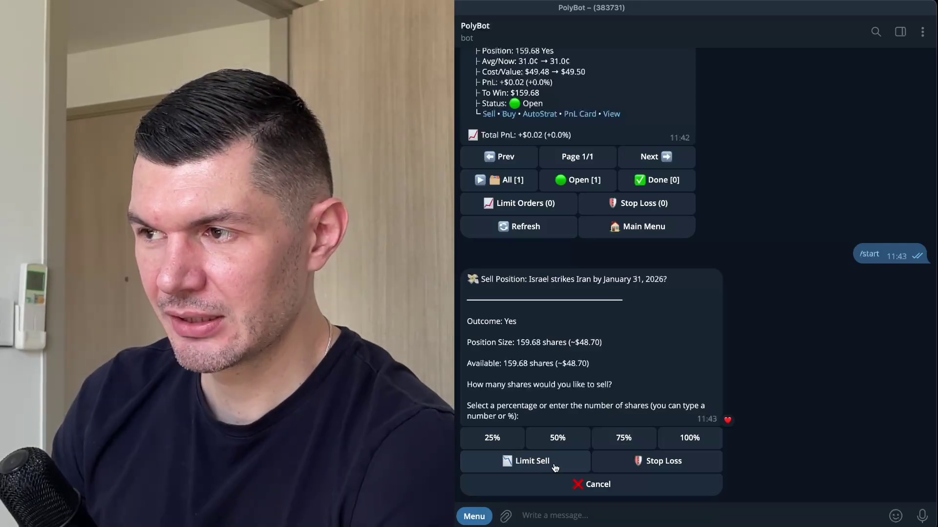
click(555, 468)
text(39)
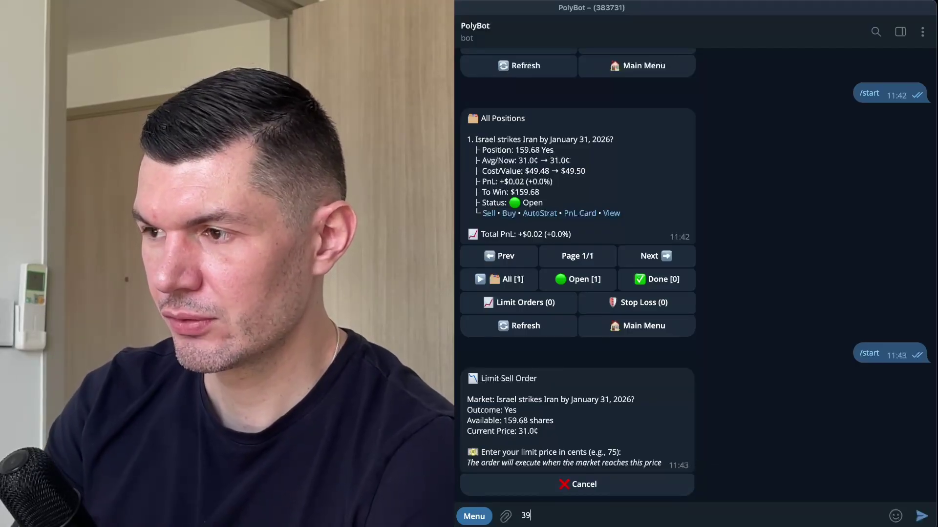
key(Return)
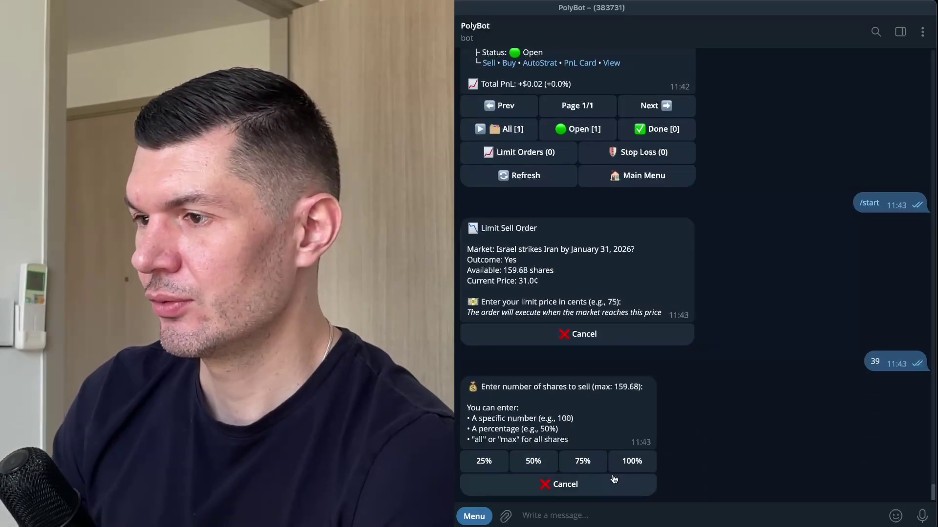
click(634, 461)
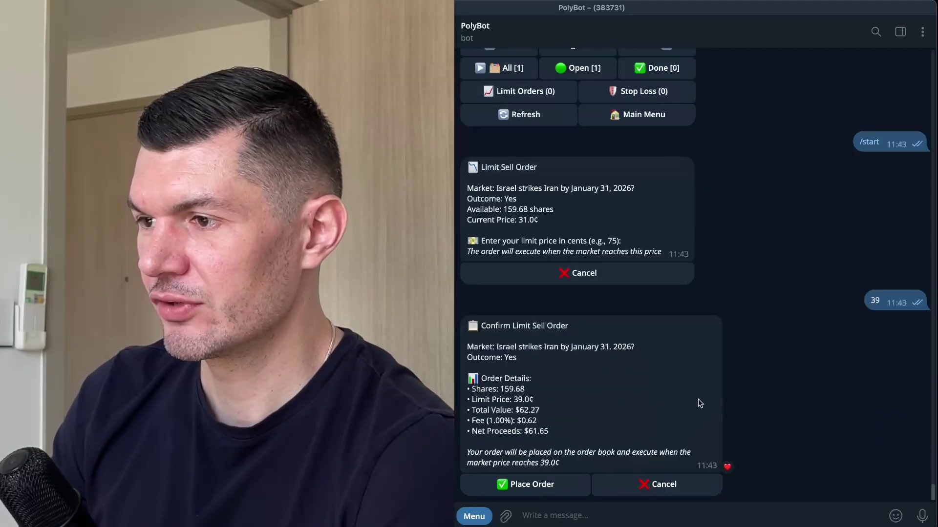
click(511, 485)
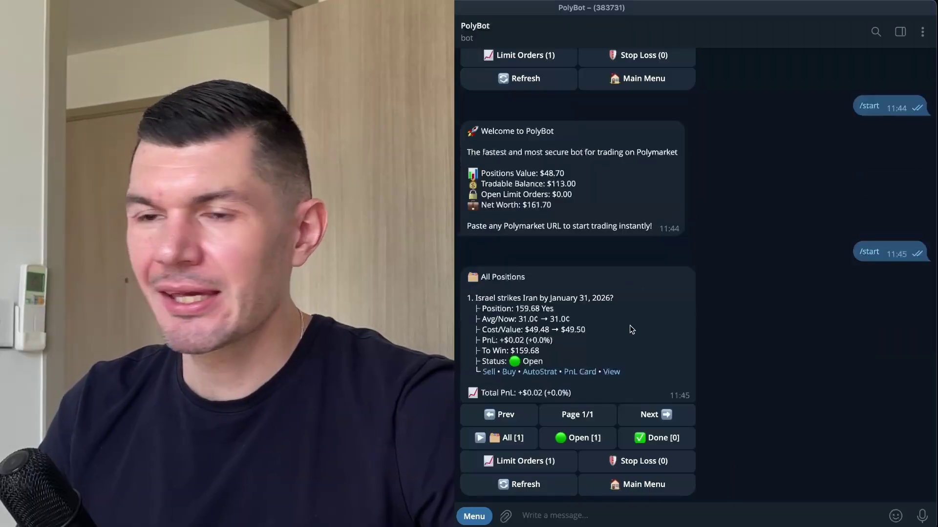
Step: Add a market stop loss on 100% of the Israel strikes Iran position, triggering at a 20% drop
double_click(629, 341)
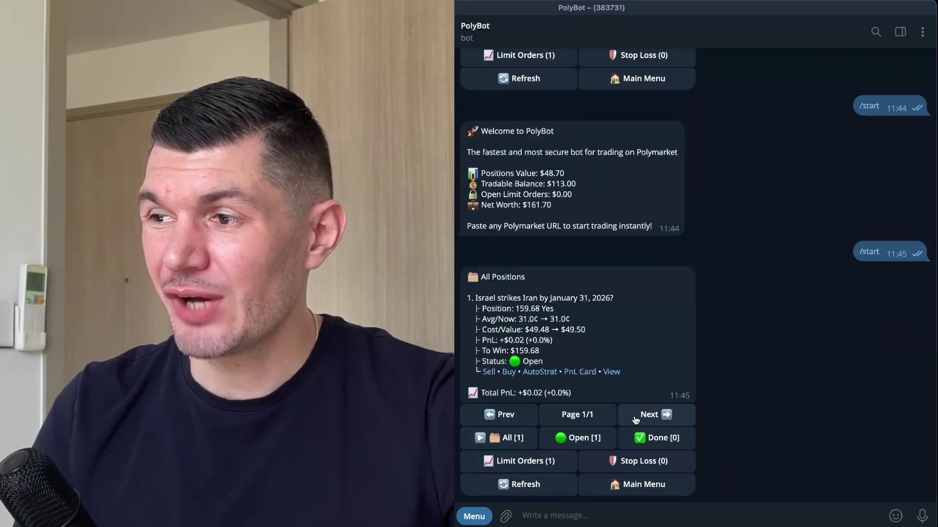
click(637, 464)
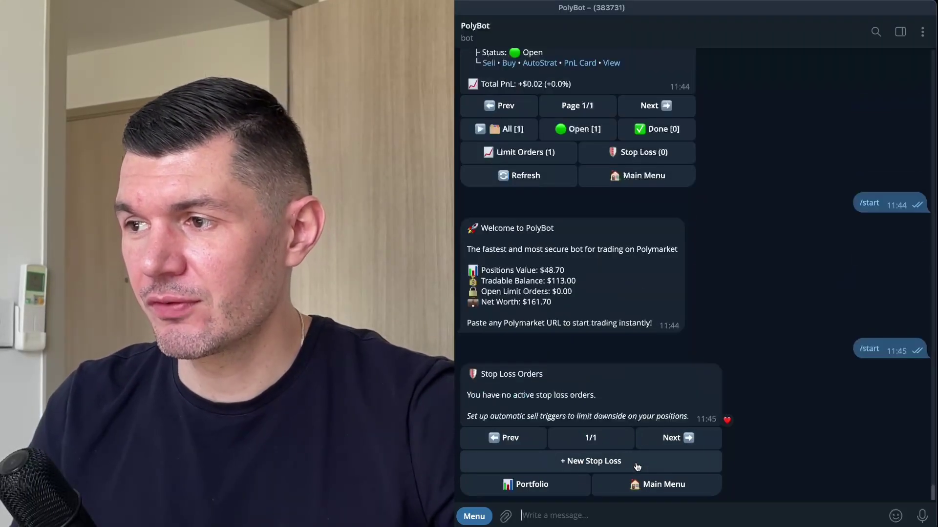
click(595, 462)
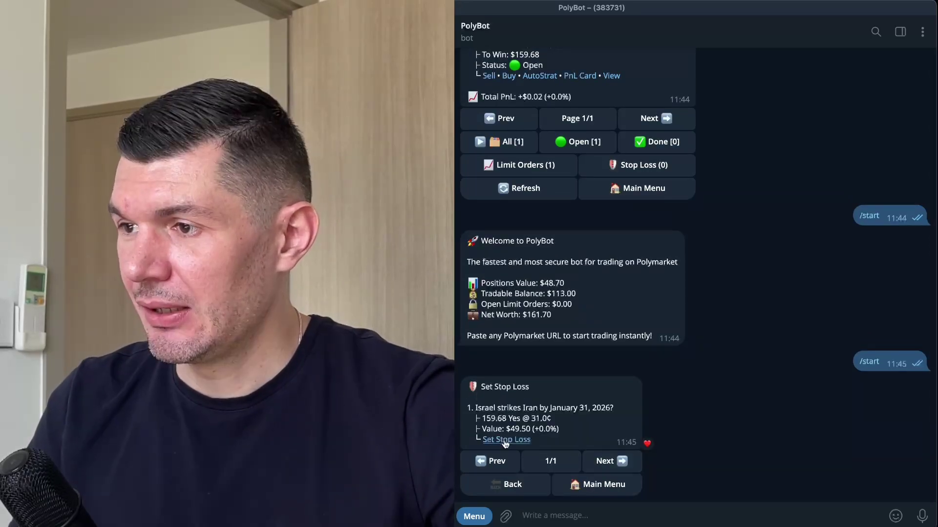
click(505, 441)
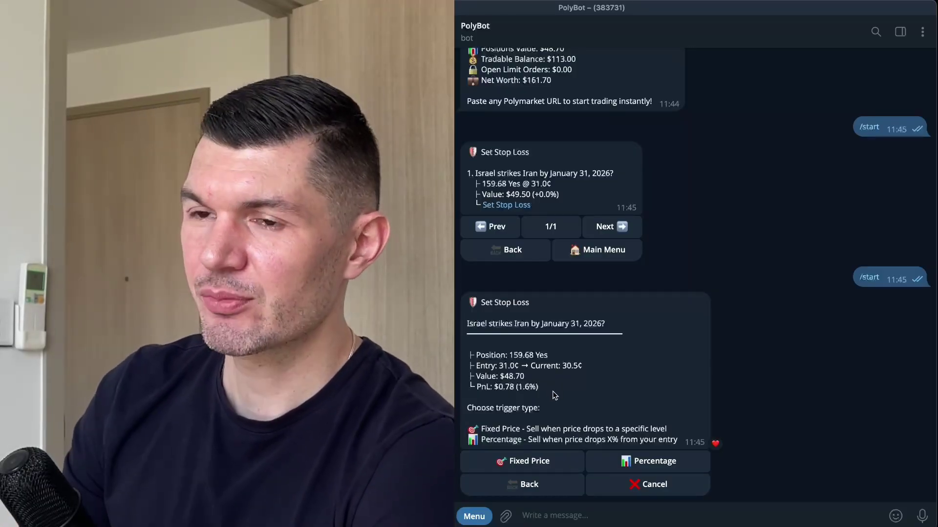
click(649, 460)
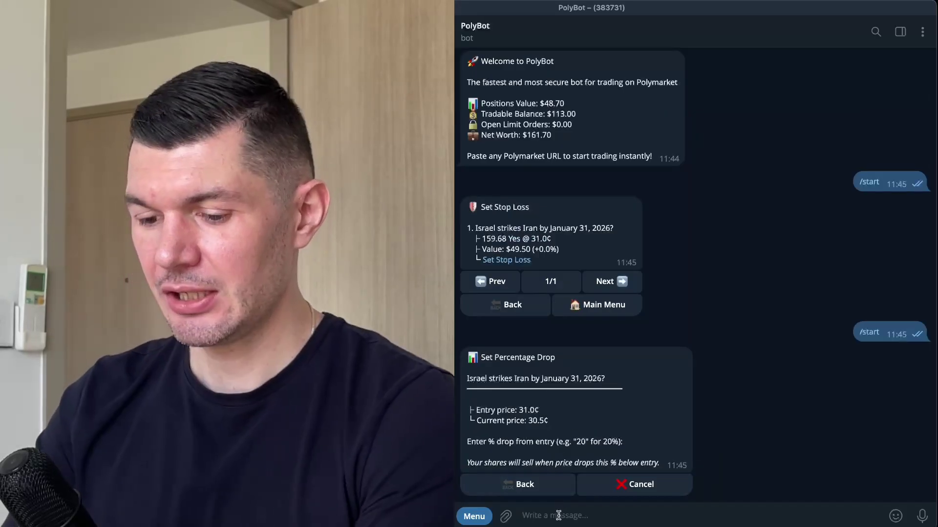
text(20)
key(Return)
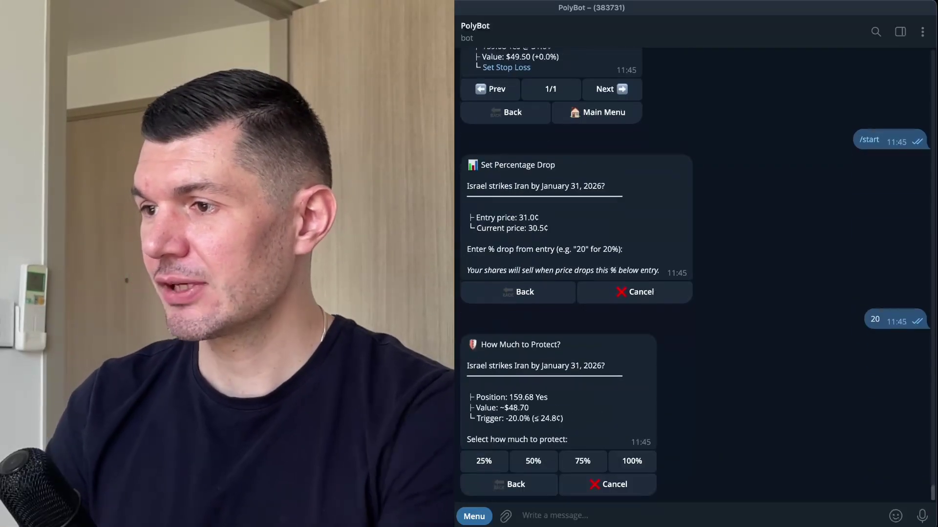
click(632, 461)
mouse_move(472, 432)
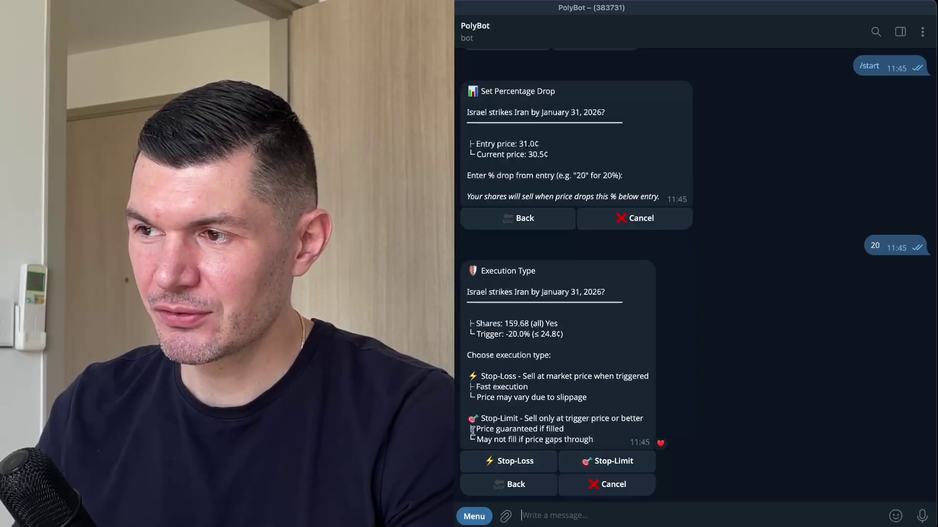
click(513, 461)
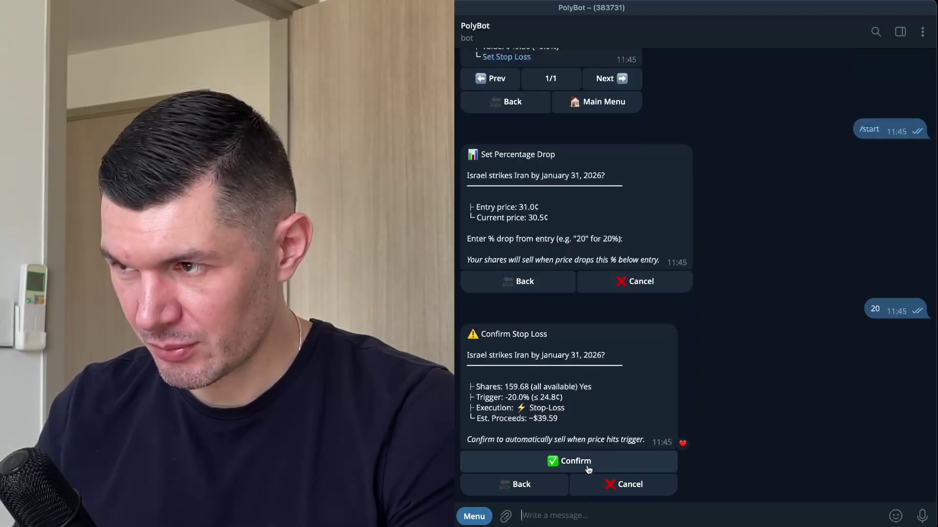
click(588, 465)
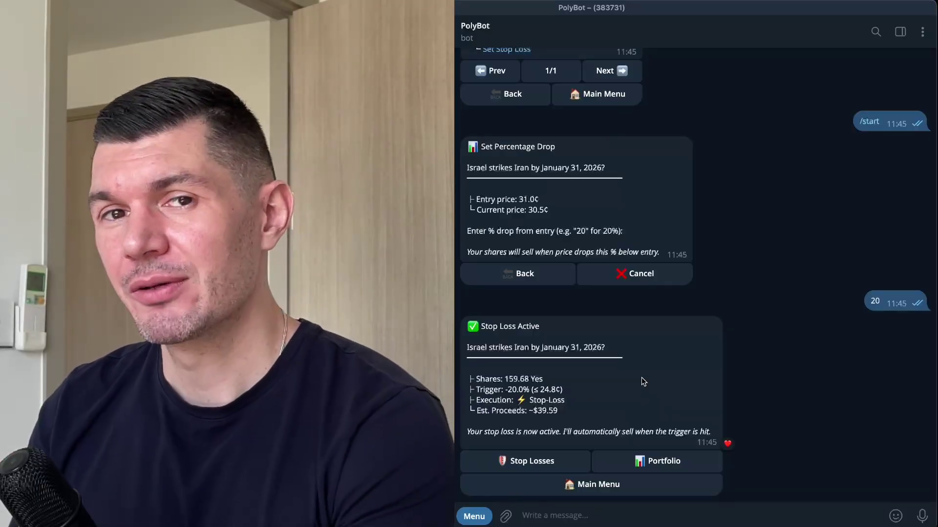
text(/preset)
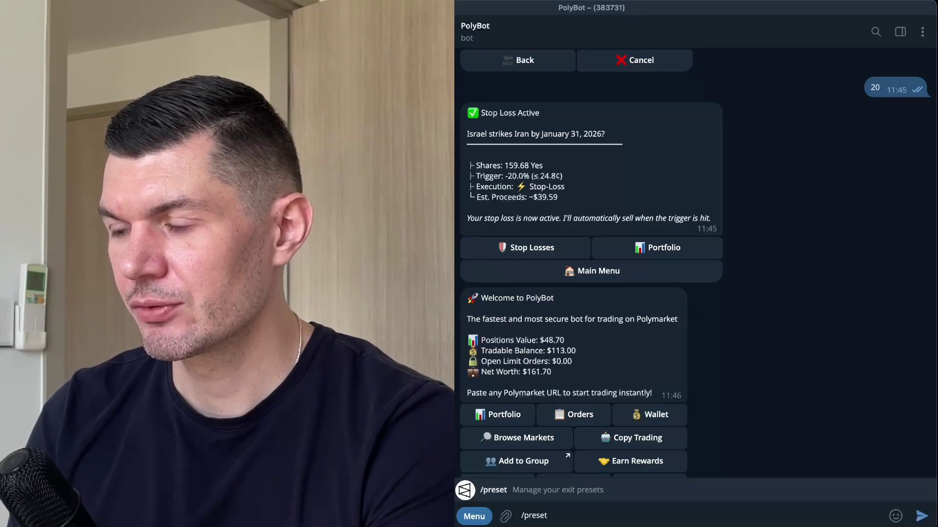
Step: Send /preset, pick the Conservative preset (+30% / -20%), and set it as default
key(Return)
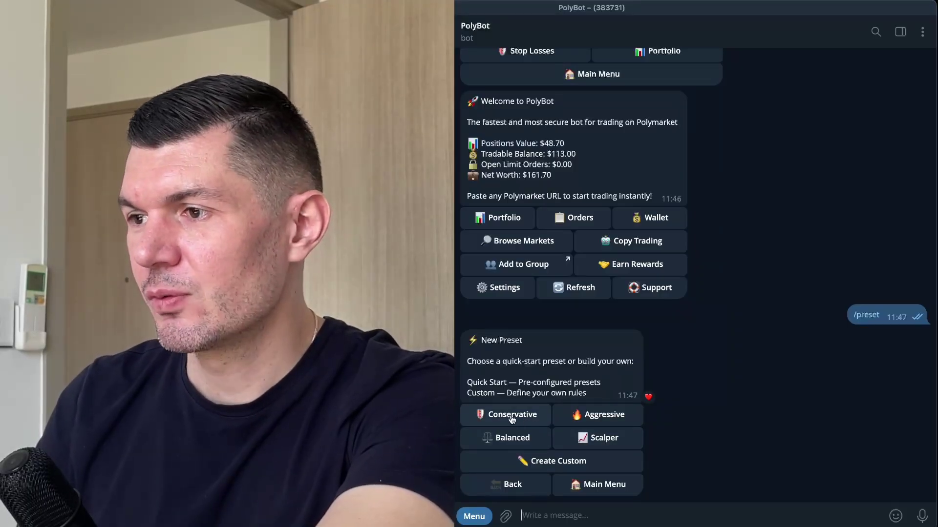
click(511, 415)
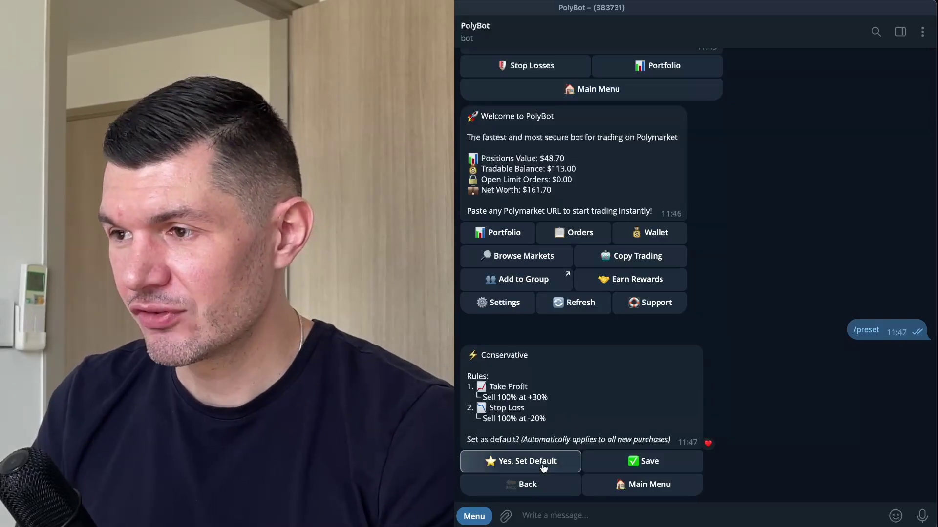
click(542, 469)
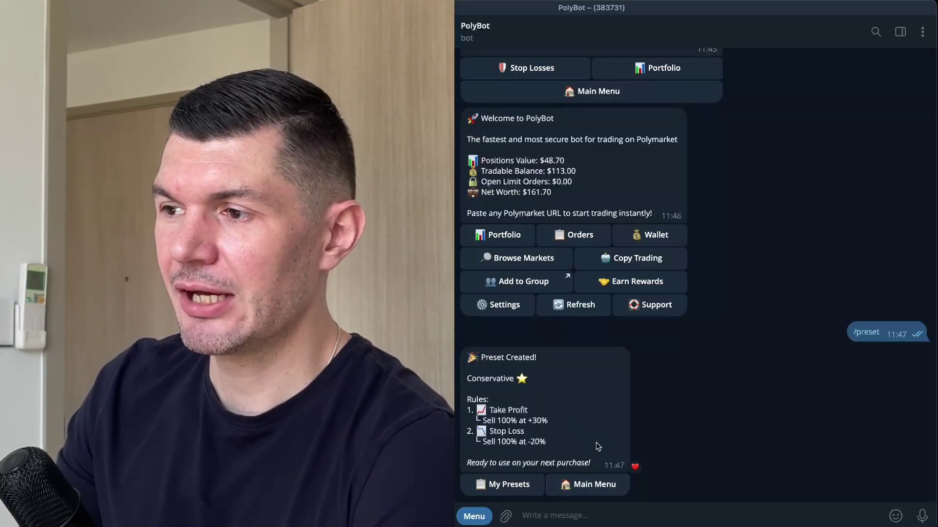
Step: In PolyBot Settings, enable Auto-Apply Default Preset
click(586, 490)
click(498, 487)
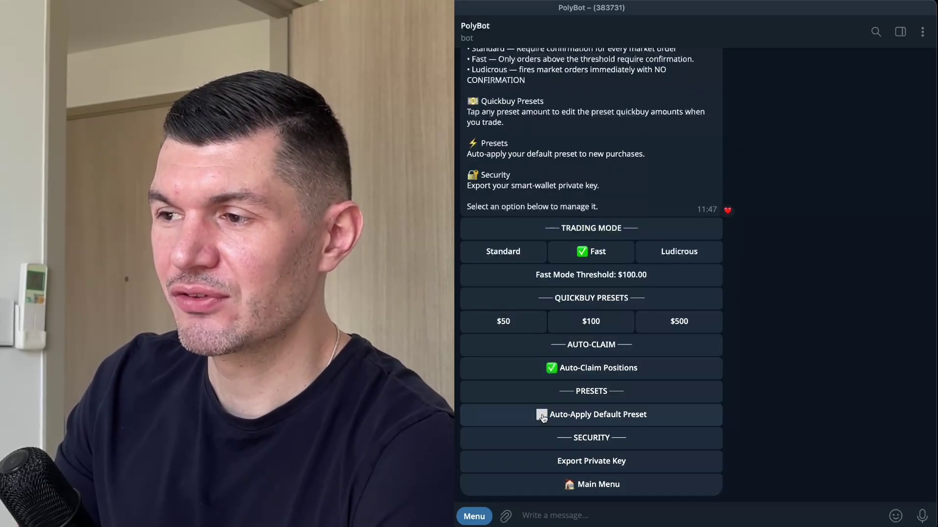
click(543, 419)
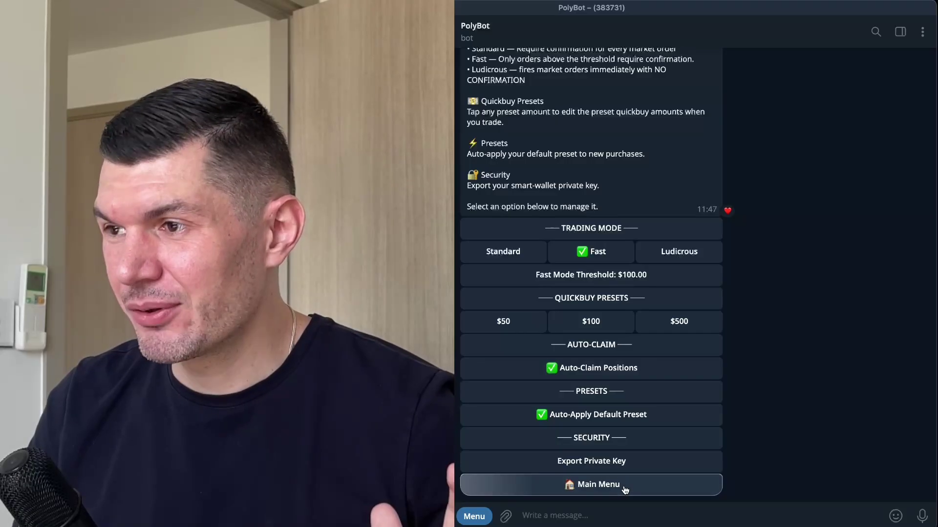
Step: Open Copy Trading showing Israel-Lebanon Insider and Kevin, and heart the message
click(624, 489)
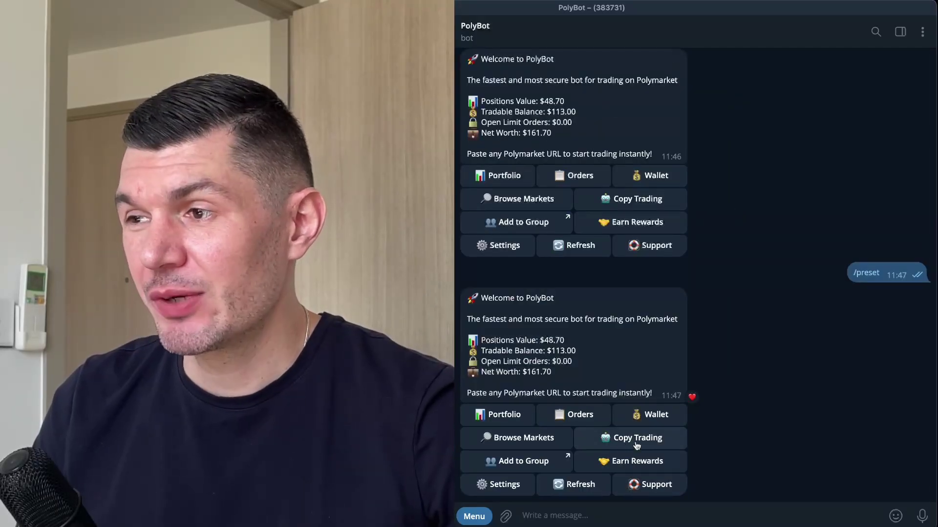
click(636, 439)
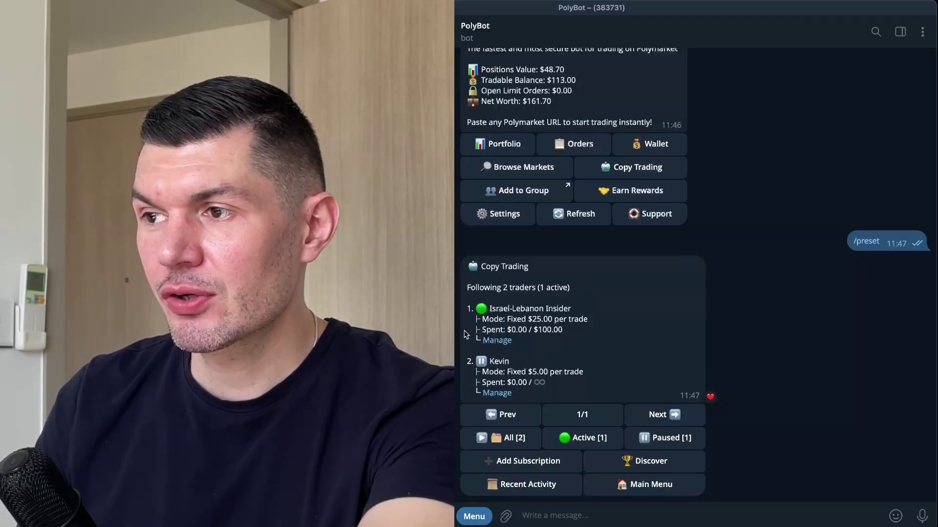
double_click(592, 339)
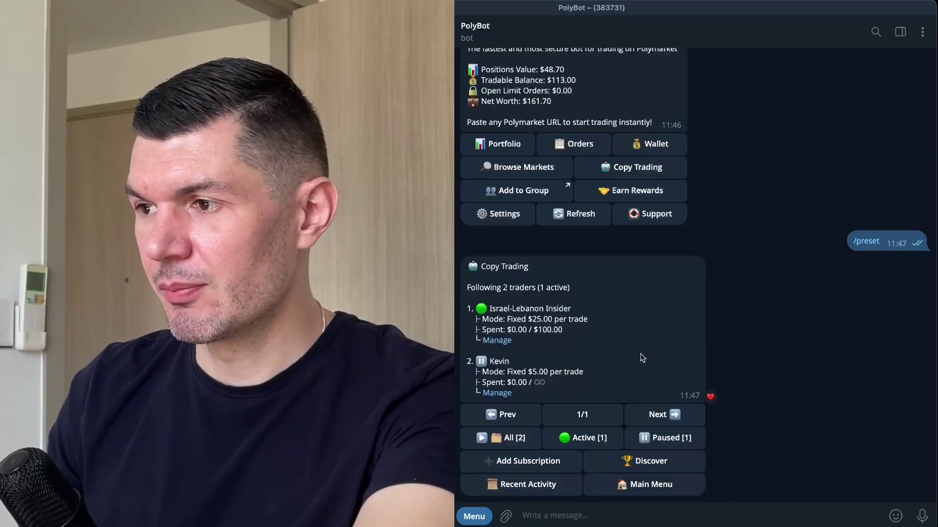
Step: Open Discover Traders ranked by 30-day P&L and heart the list
click(641, 462)
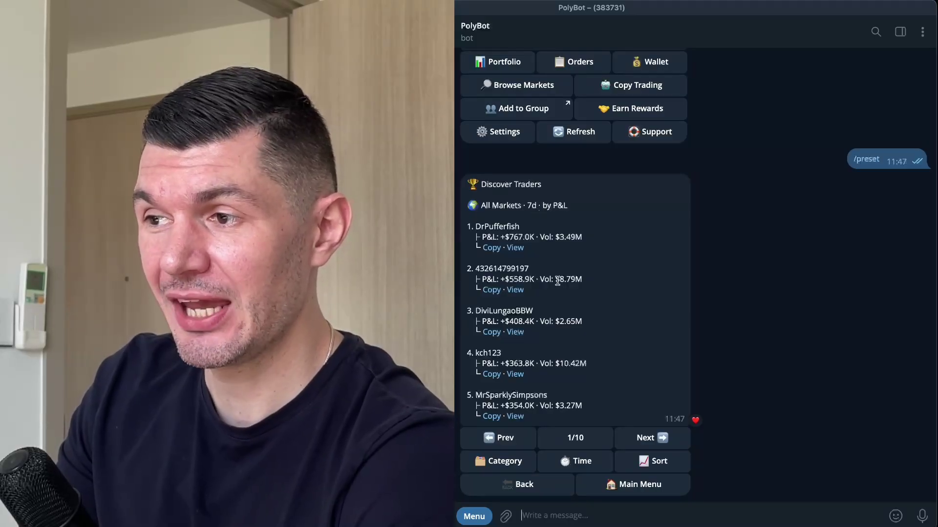
click(580, 463)
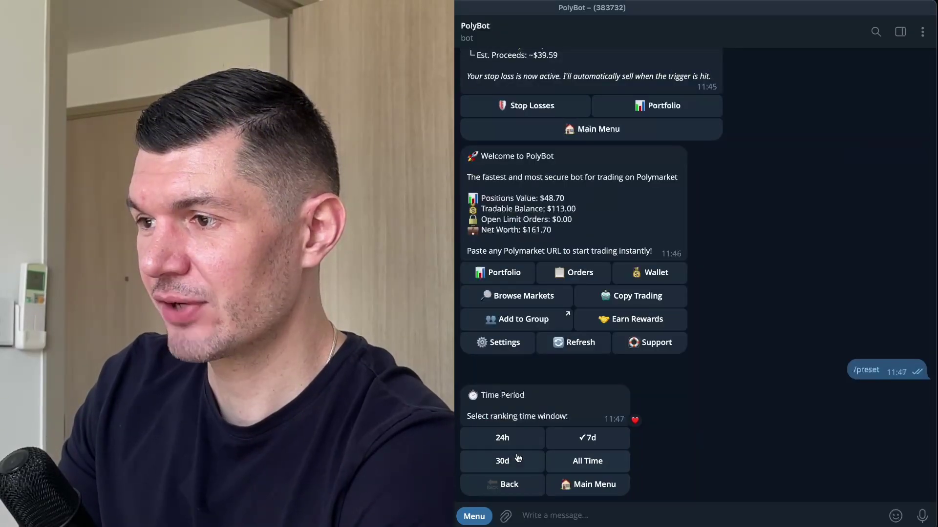
click(504, 463)
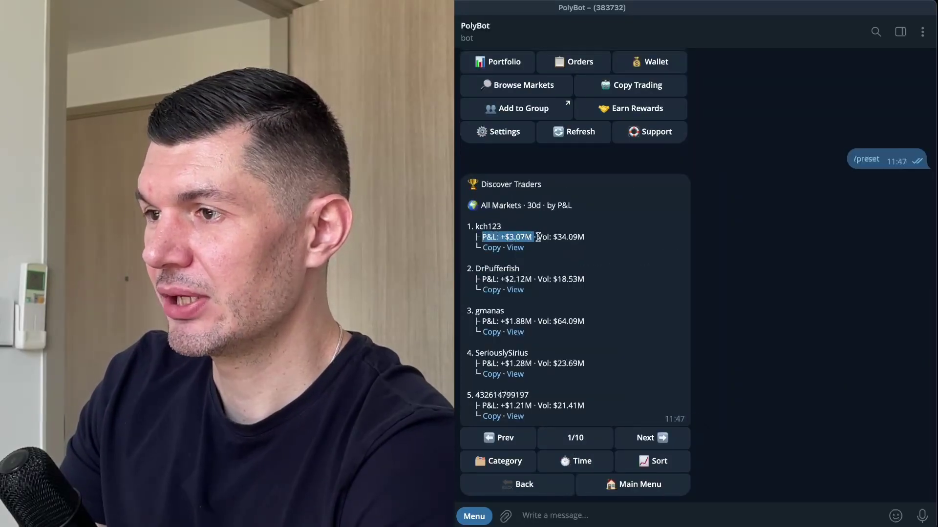
double_click(593, 305)
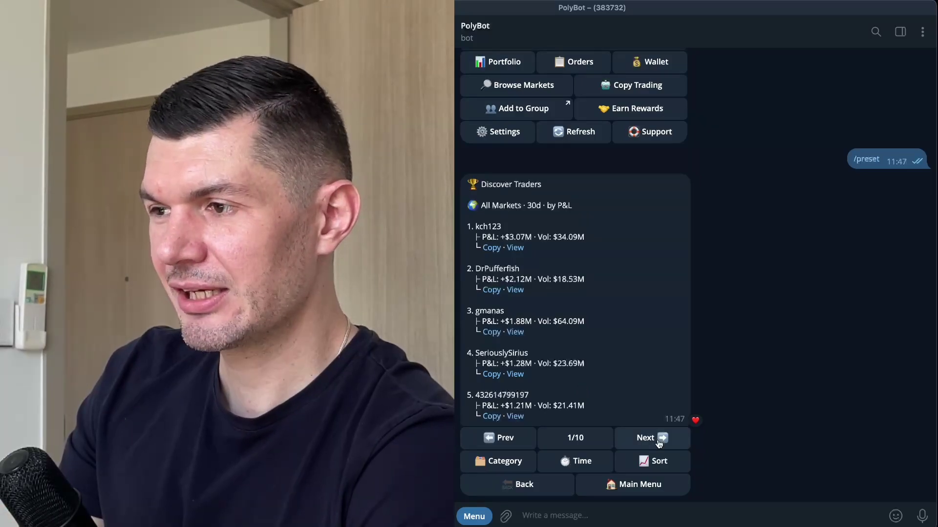
Step: Page forward to page 5/10, listing traders 21–25
click(658, 444)
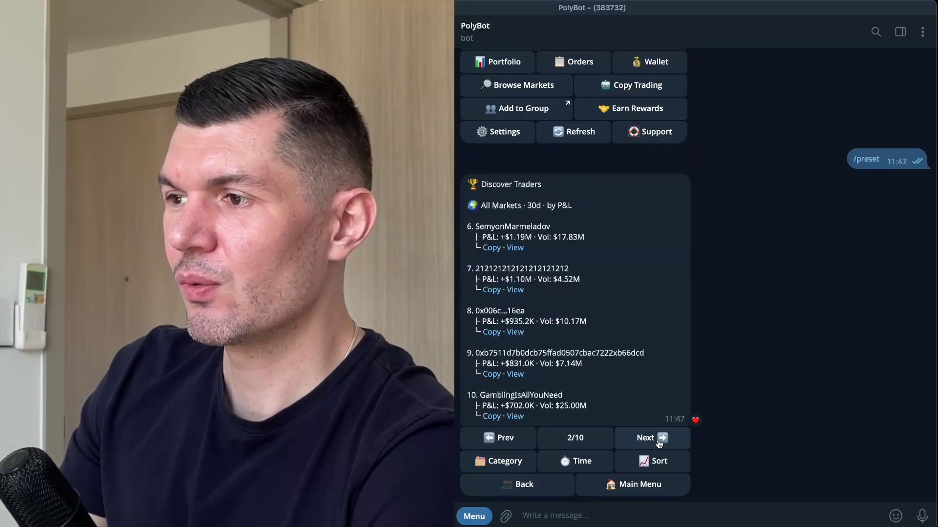
click(658, 444)
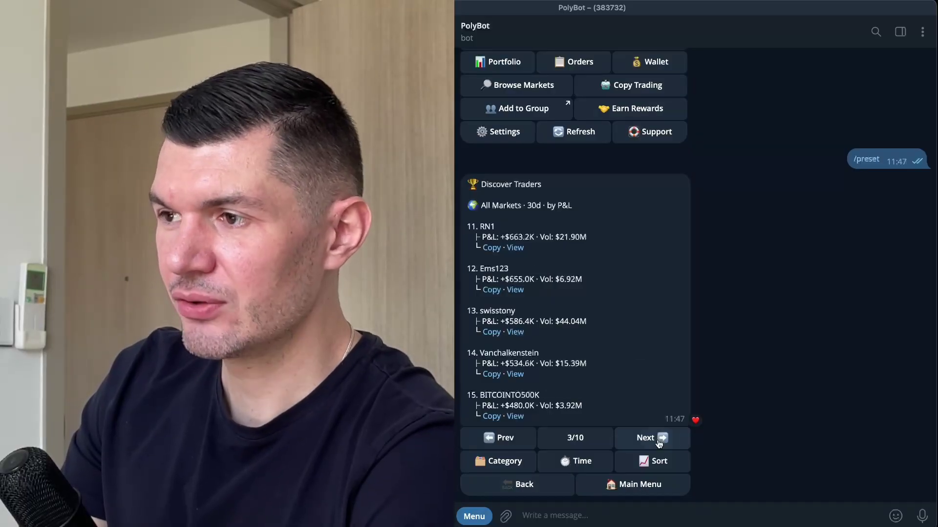
click(658, 444)
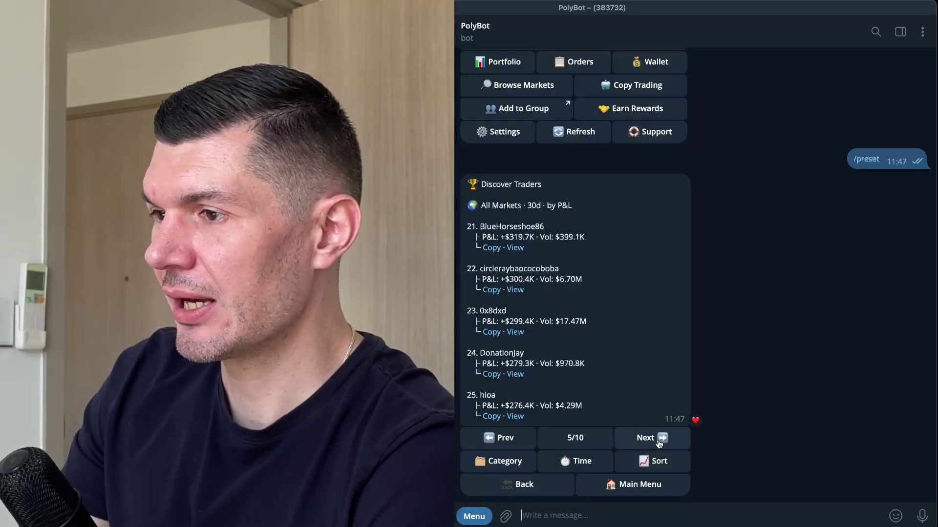
click(516, 248)
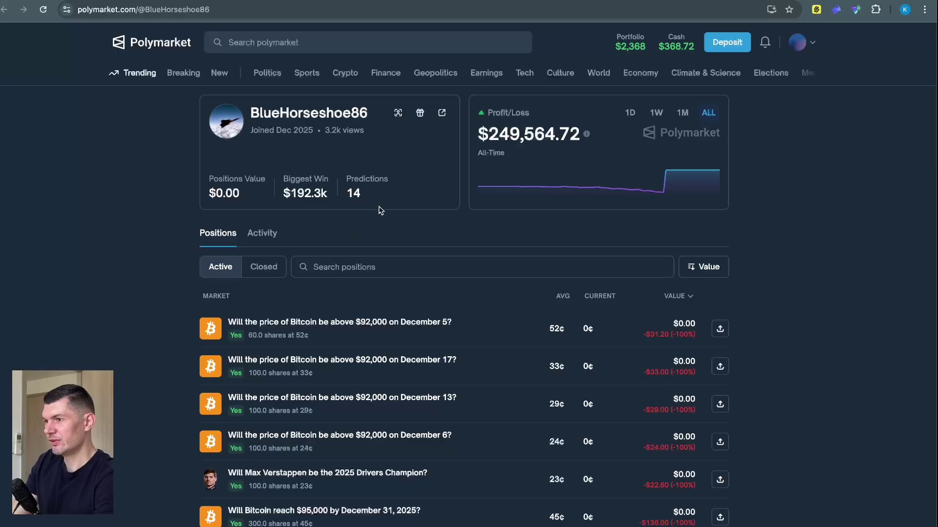
click(261, 268)
click(681, 267)
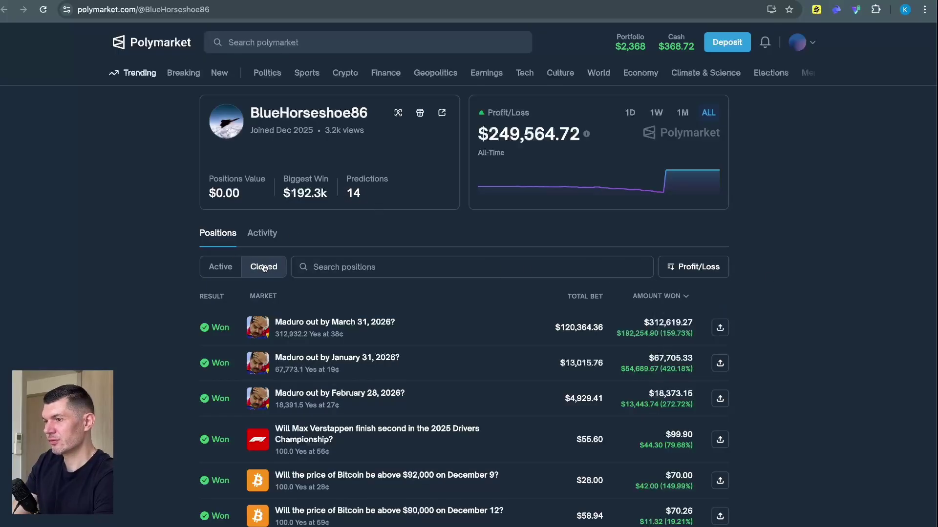
click(704, 266)
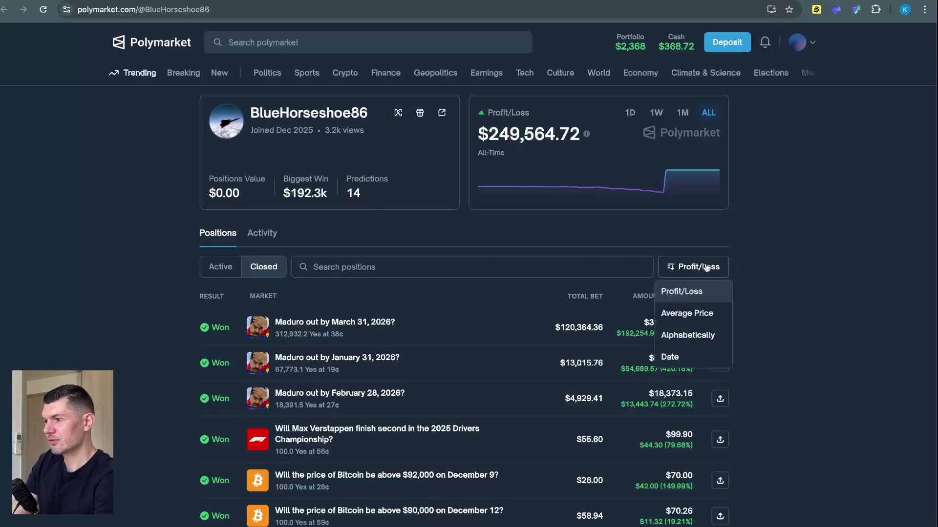
click(680, 358)
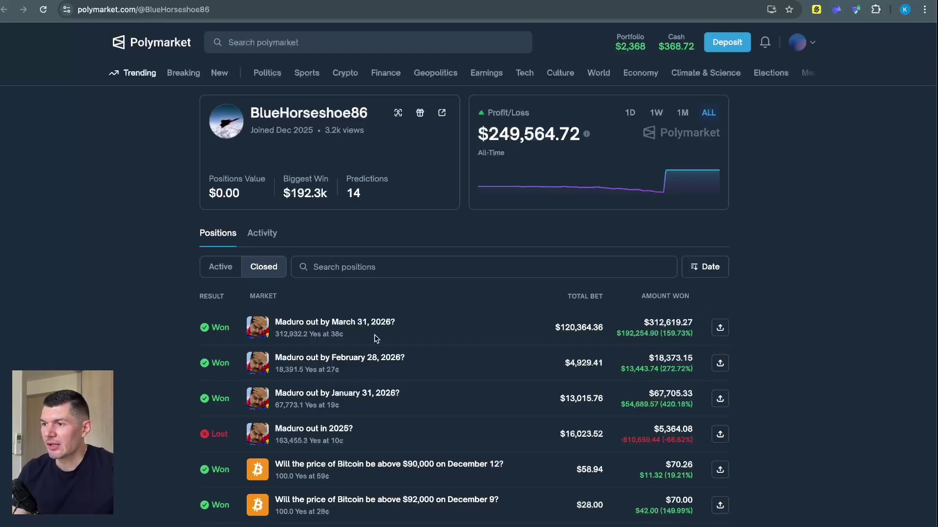
scroll(444, 402, down, 1)
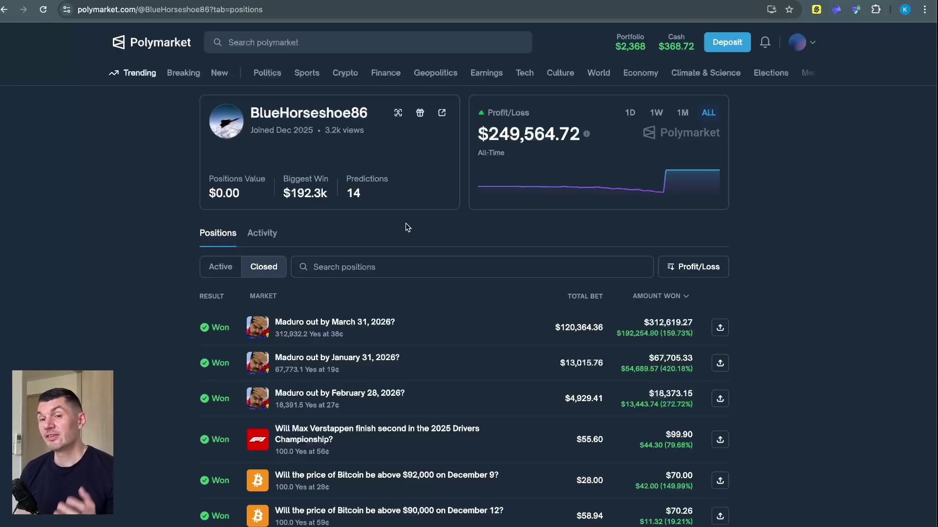
click(266, 238)
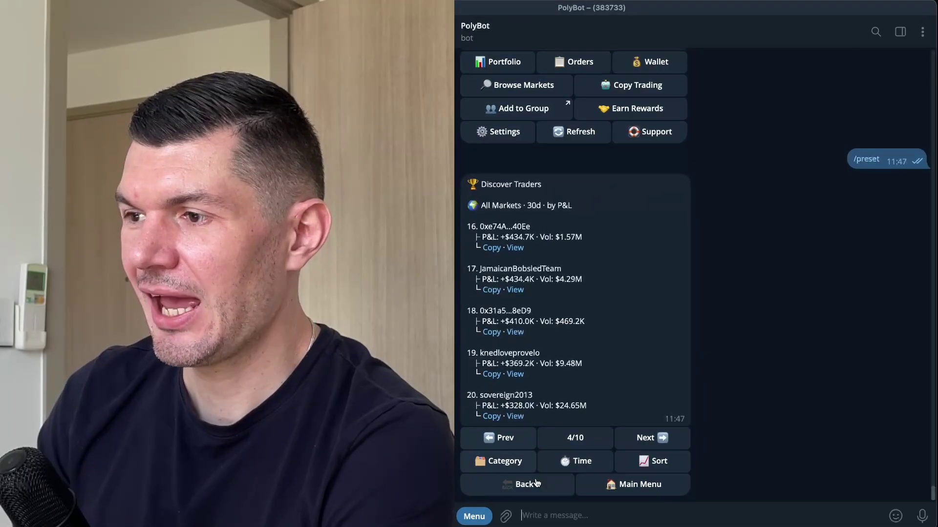
text(/copy)
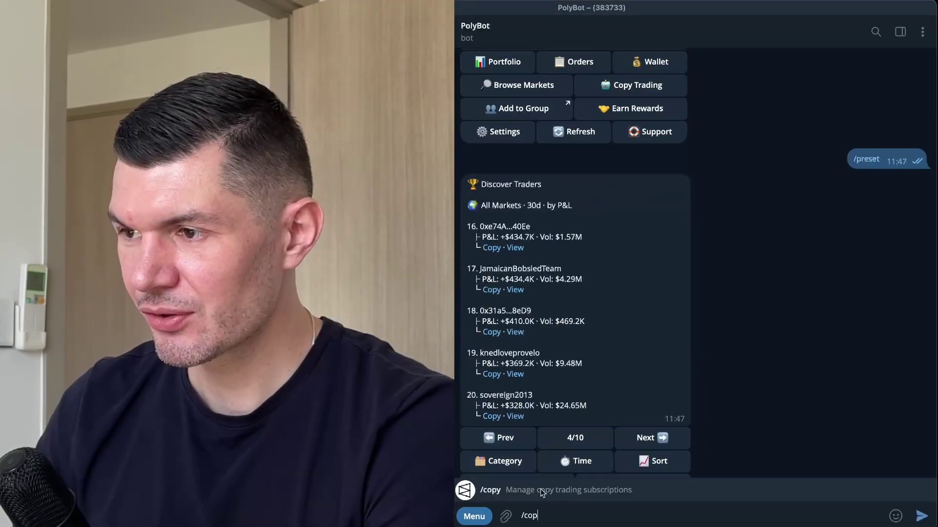
Step: Add a /copy subscription for the trader's wallet, nicknamed 'News Frontrunner', copying a fixed $30 per trade
key(Return)
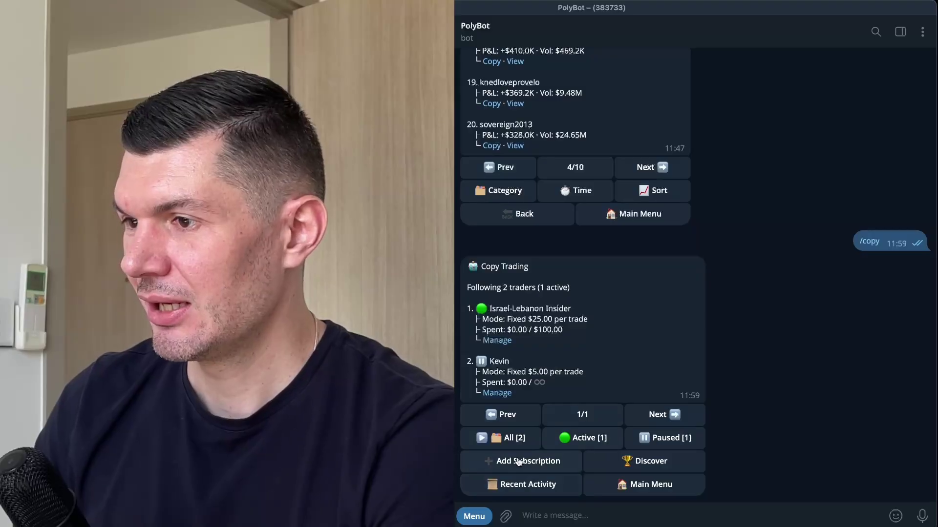
click(515, 464)
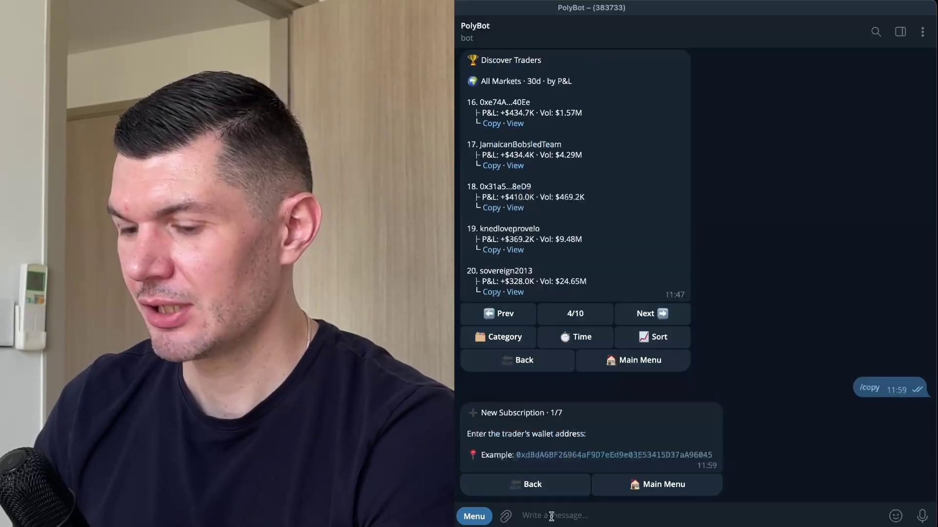
key(Return)
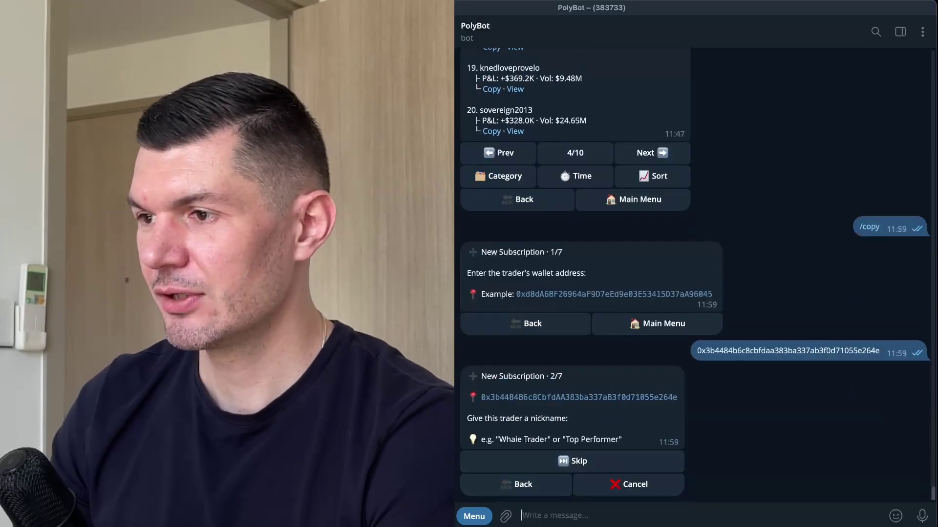
text(Ne)
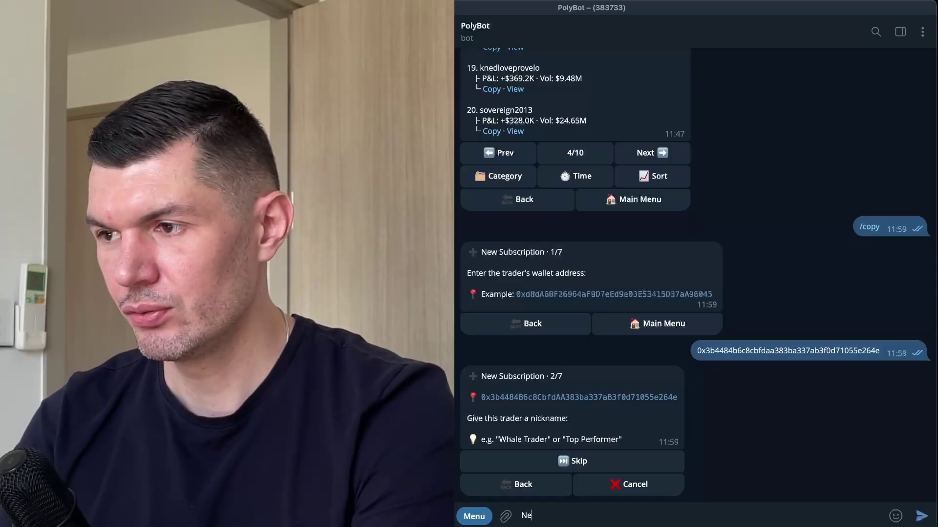
text(ws Frontrunner)
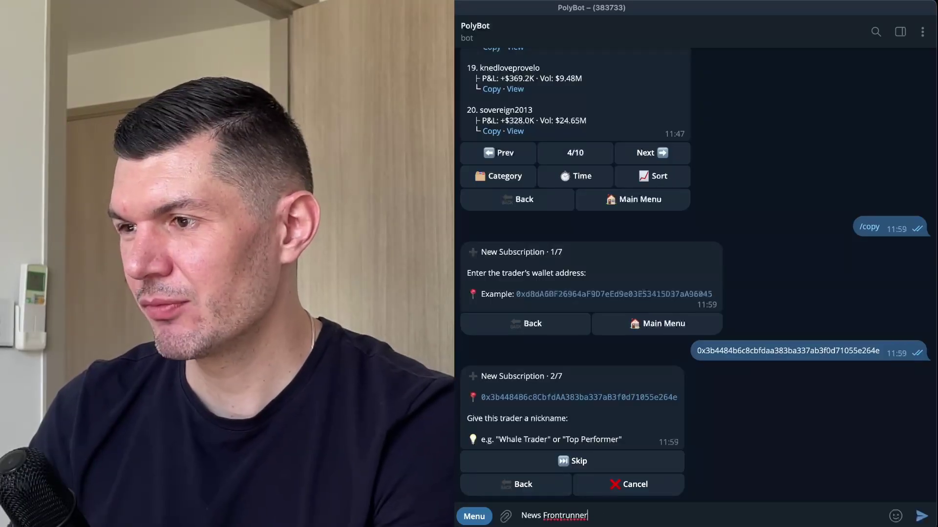
key(Return)
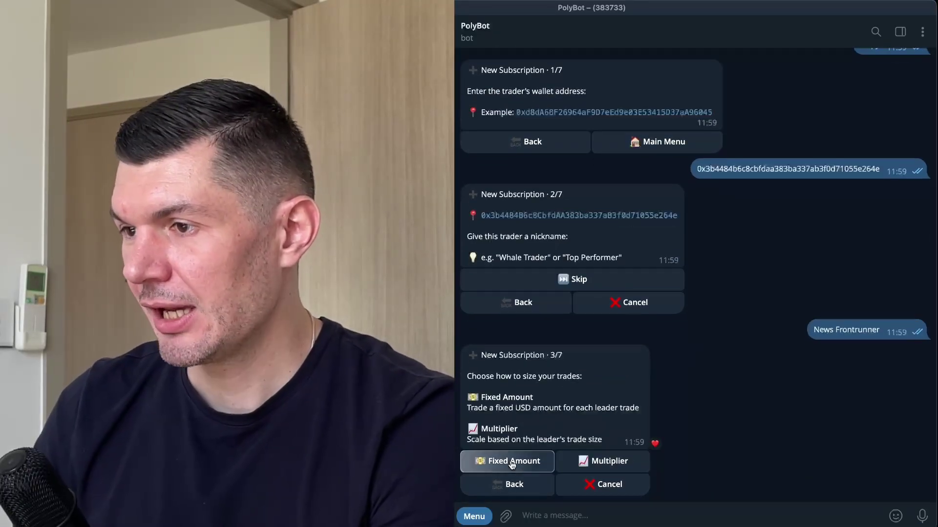
click(511, 462)
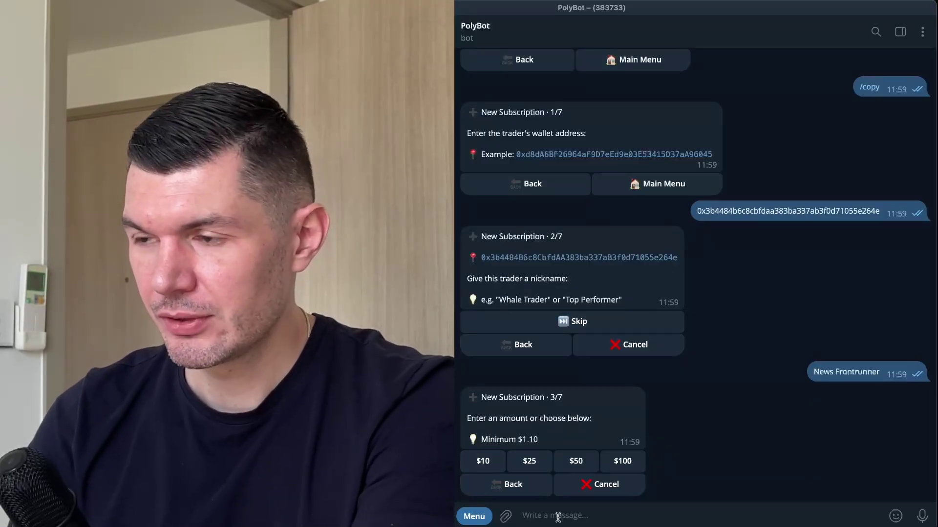
text(30)
key(Return)
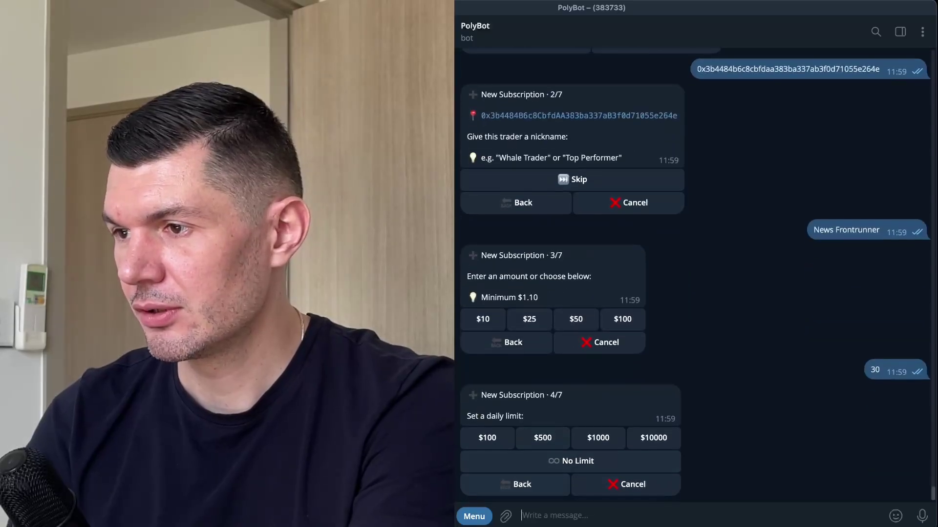
Step: Choose a $100 daily limit and a 5¢–95¢ price range for News Frontrunner
click(488, 440)
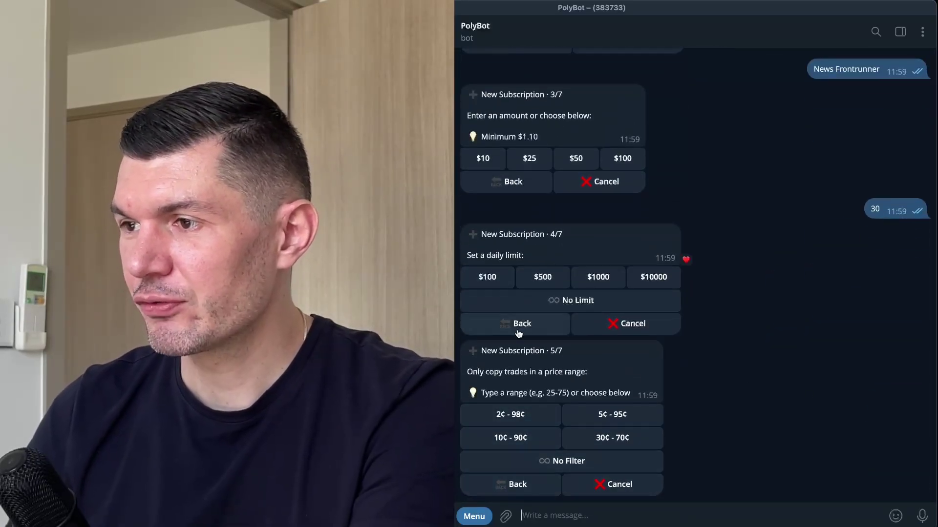
double_click(605, 389)
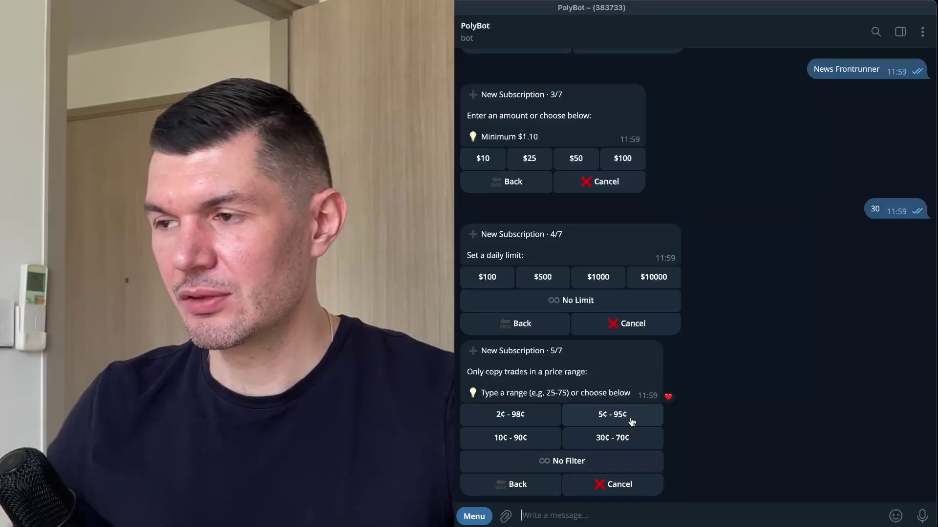
click(631, 422)
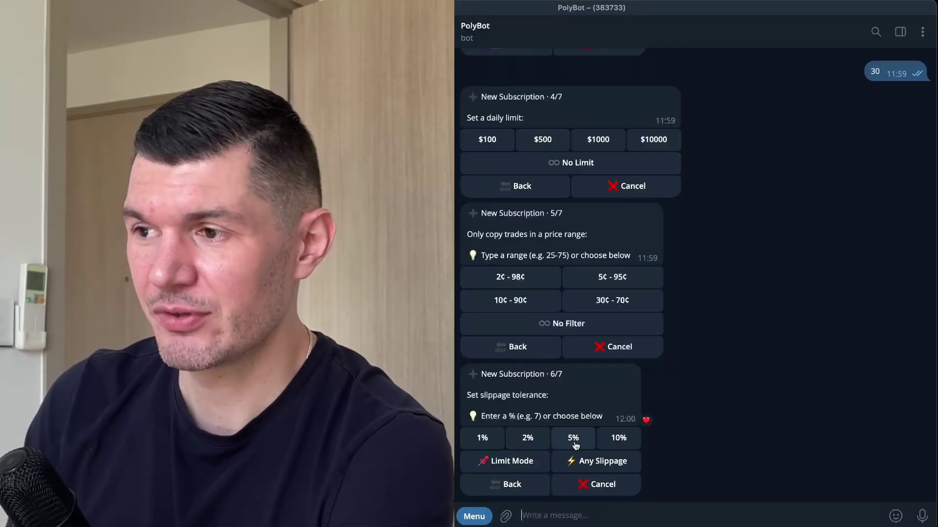
Step: Pick 5% slippage and confirm the 7/7 subscription summary
click(574, 442)
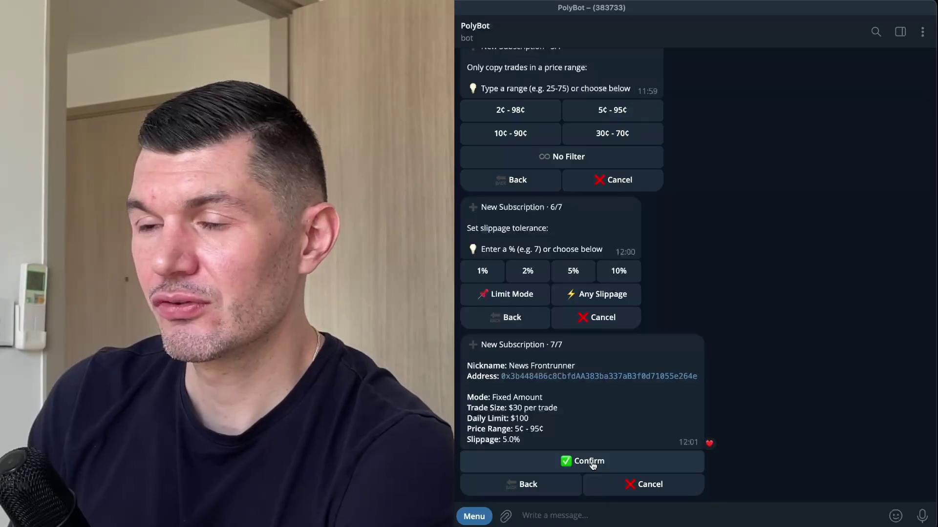
click(592, 463)
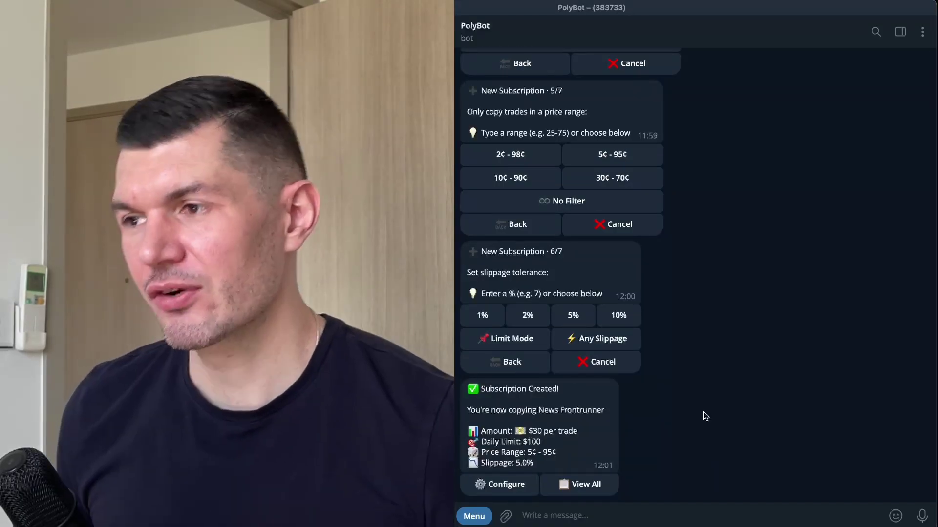